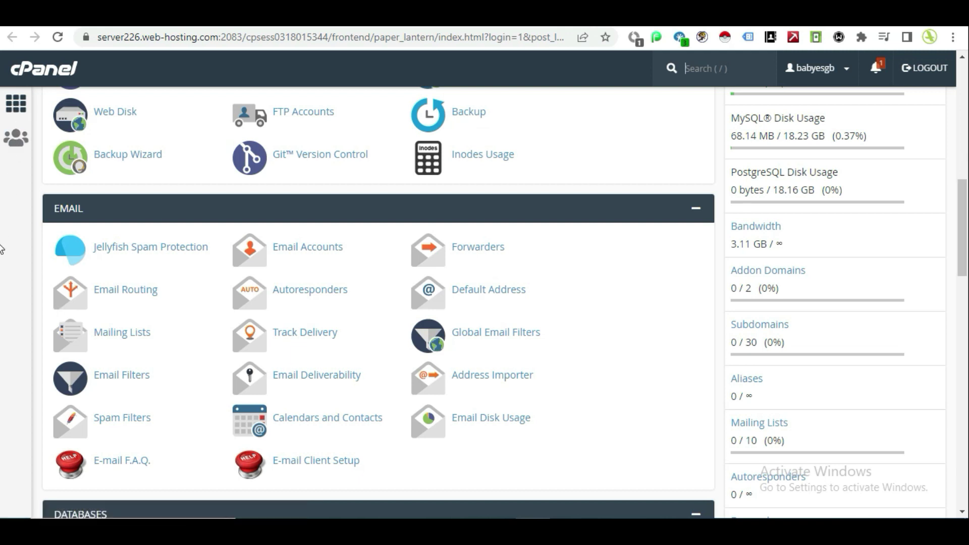
- Open the website's public_html folder in the hosting account's File Manager
left_click(674, 76)
scroll(671, 349, "down", 5)
scroll(666, 342, "up", 5)
scroll(666, 347, "down", 9)
scroll(666, 346, "up", 12)
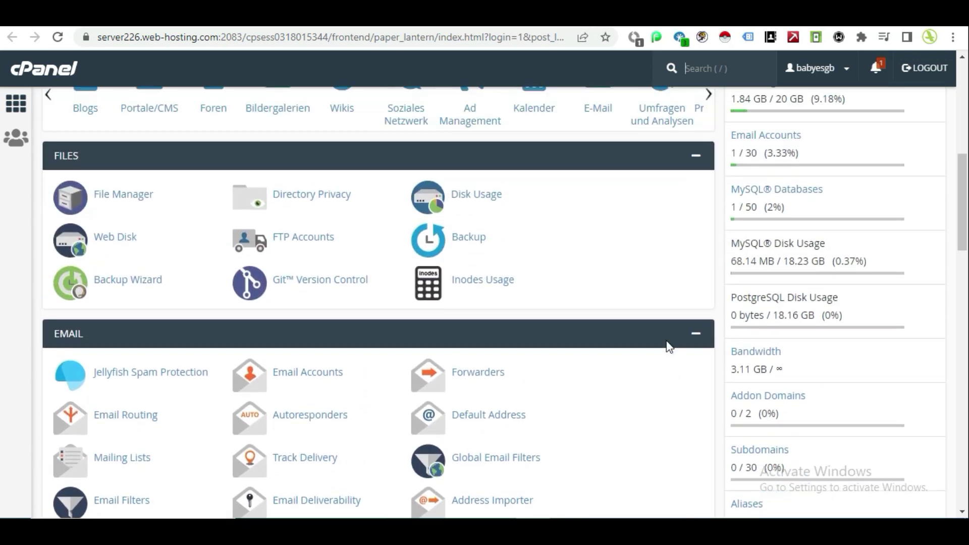
scroll(666, 346, "up", 2)
left_click(113, 281)
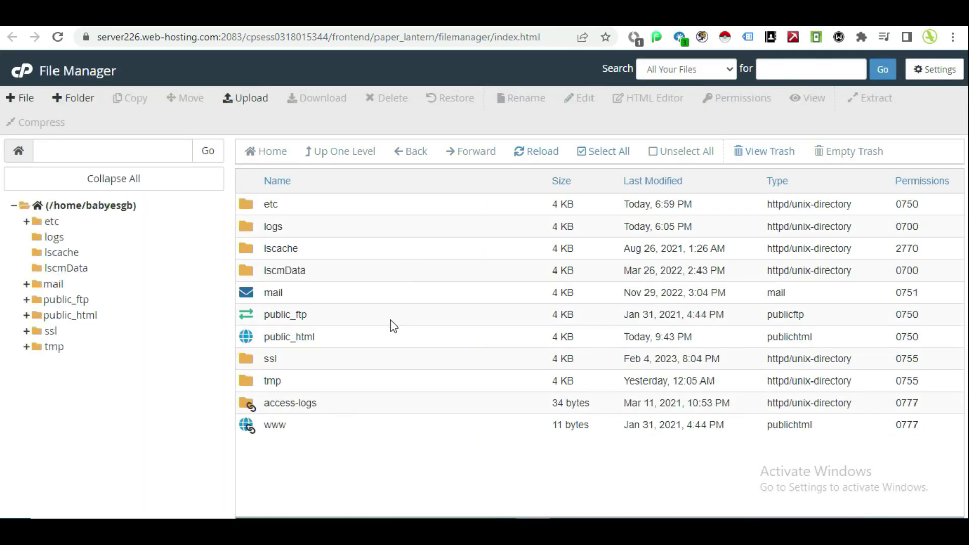
double_click(257, 336)
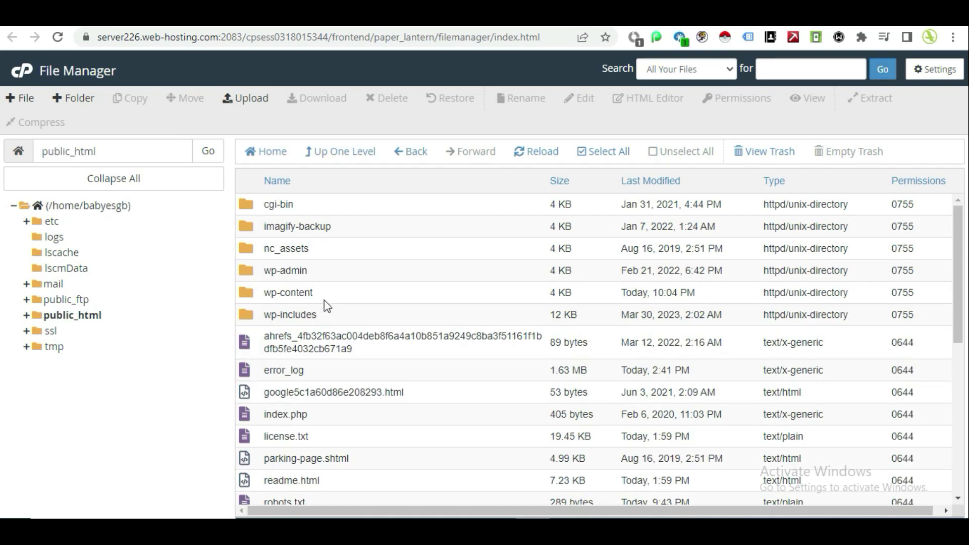
- Enable Show Hidden Files (dotfiles) in the File Manager preferences and save the setting
scroll(326, 305, "down", 7)
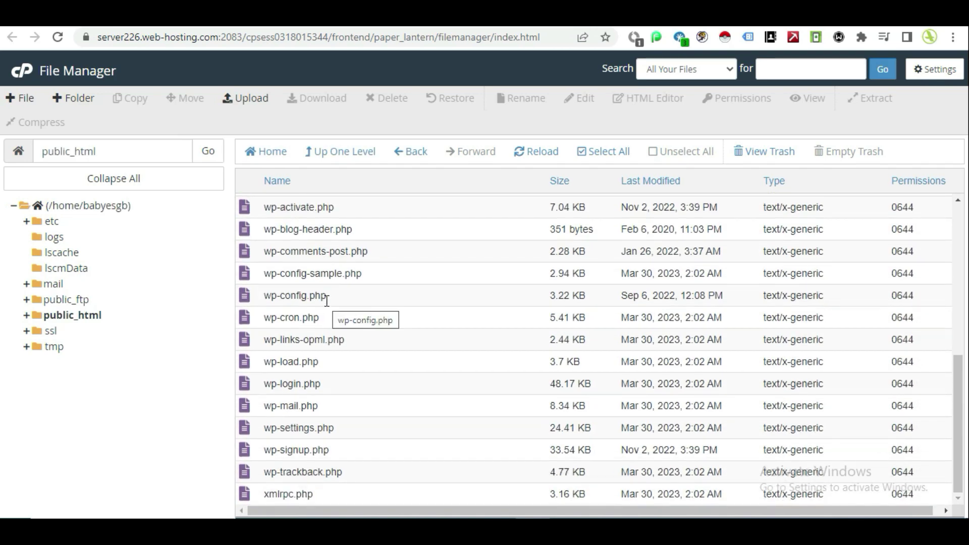
scroll(327, 301, "up", 7)
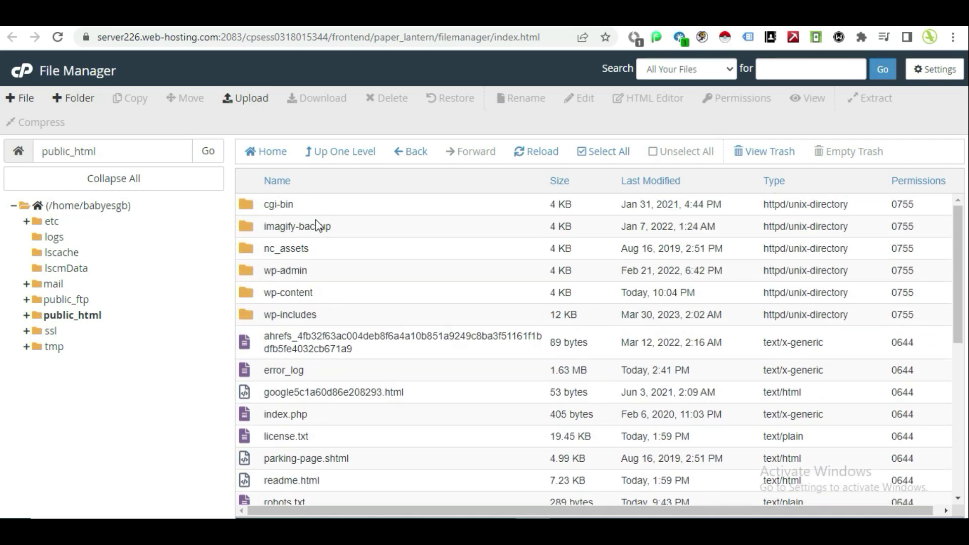
scroll(312, 212, "down", 7)
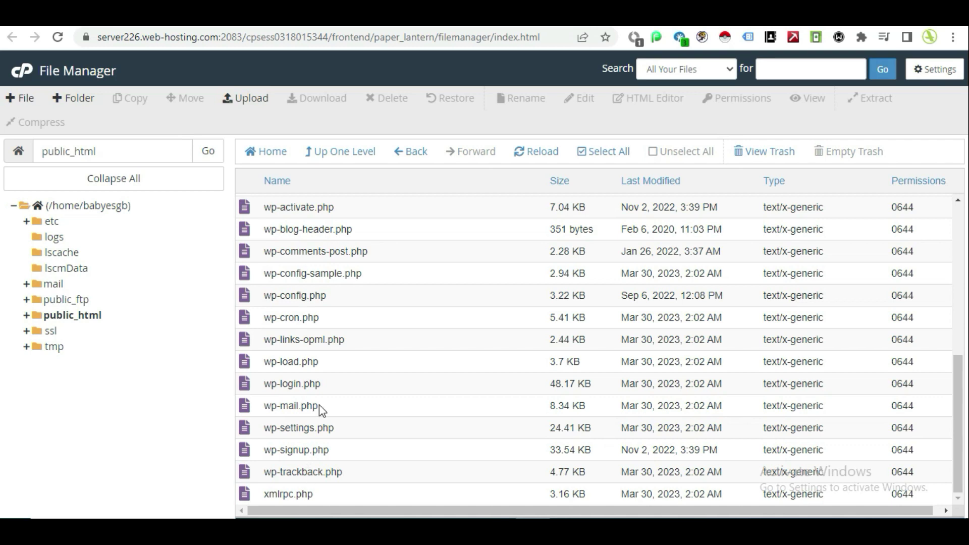
scroll(326, 430, "up", 7)
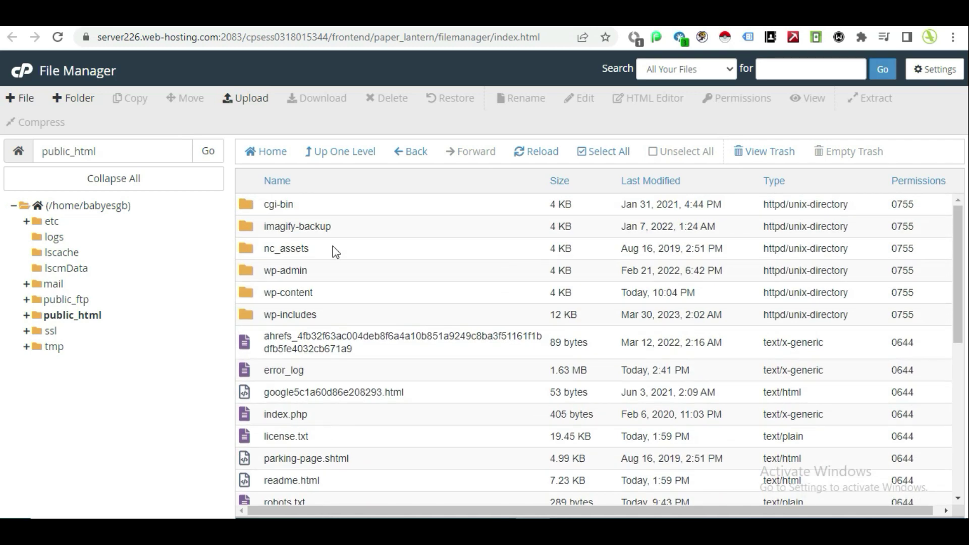
left_click(934, 75)
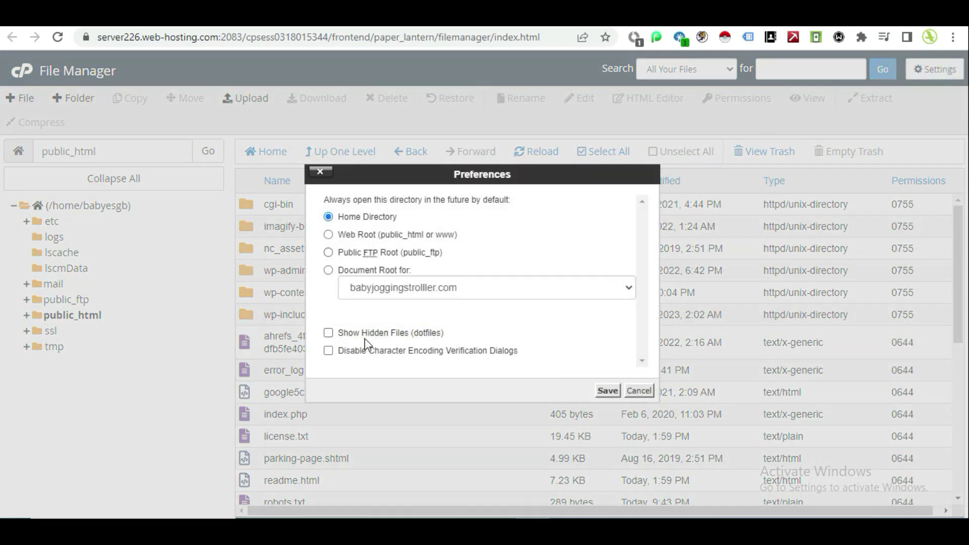
left_click(329, 333)
left_click(607, 390)
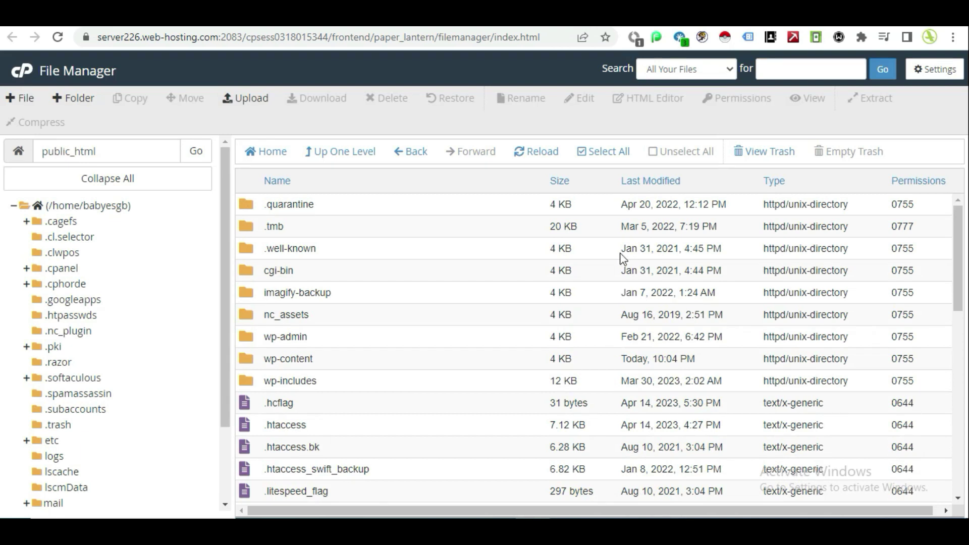
- Download a copy of the .htaccess file from public_html
scroll(449, 235, "down", 3)
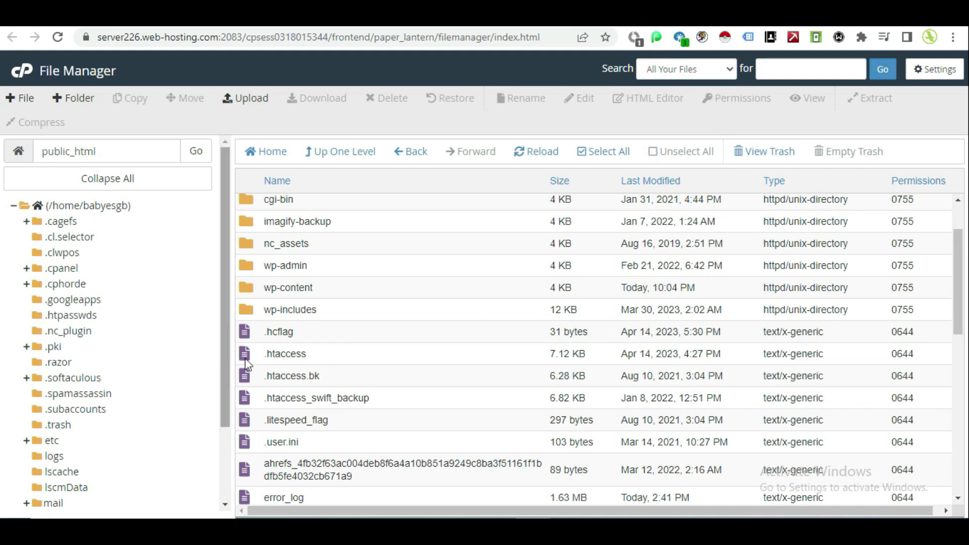
left_click(304, 355)
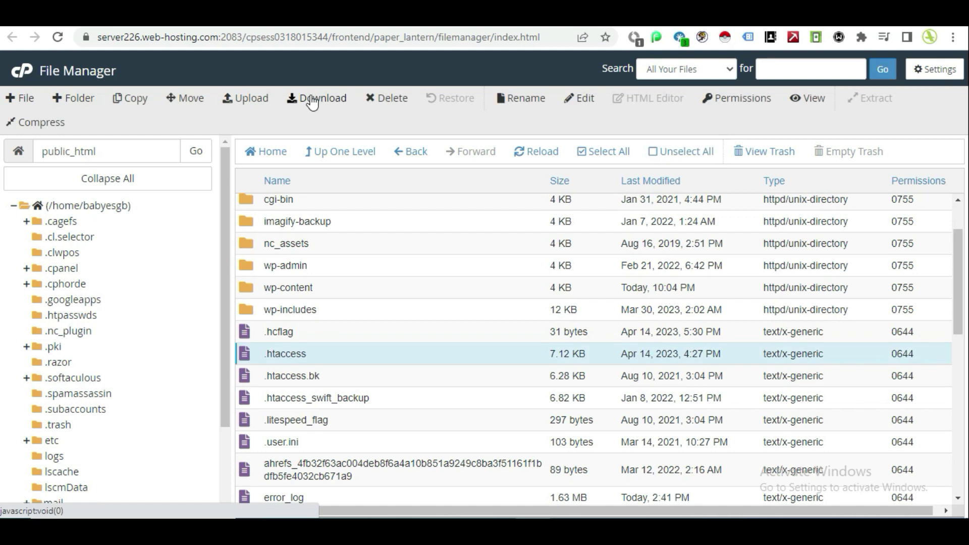
left_click(313, 100)
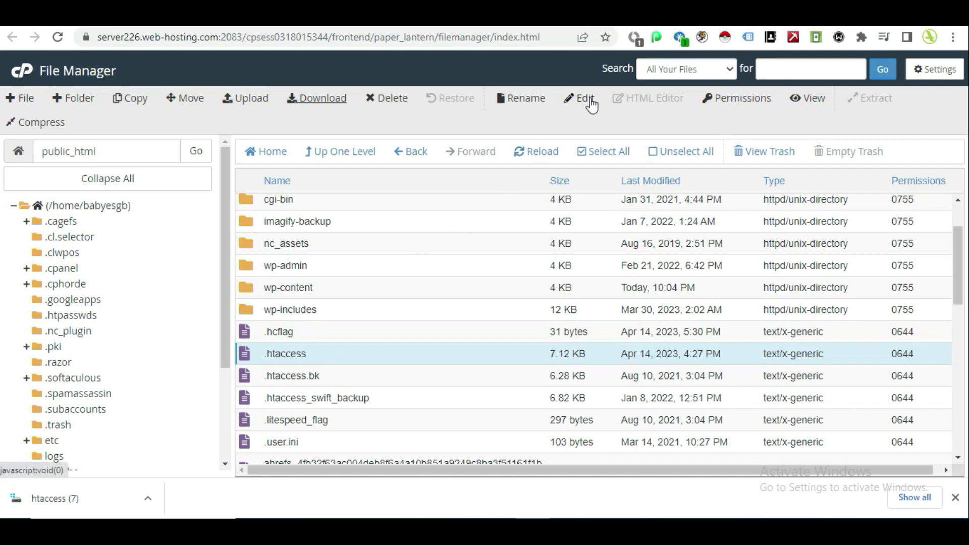
- Open the .htaccess file in the code editor, accepting the encoding dialog
left_click(588, 98)
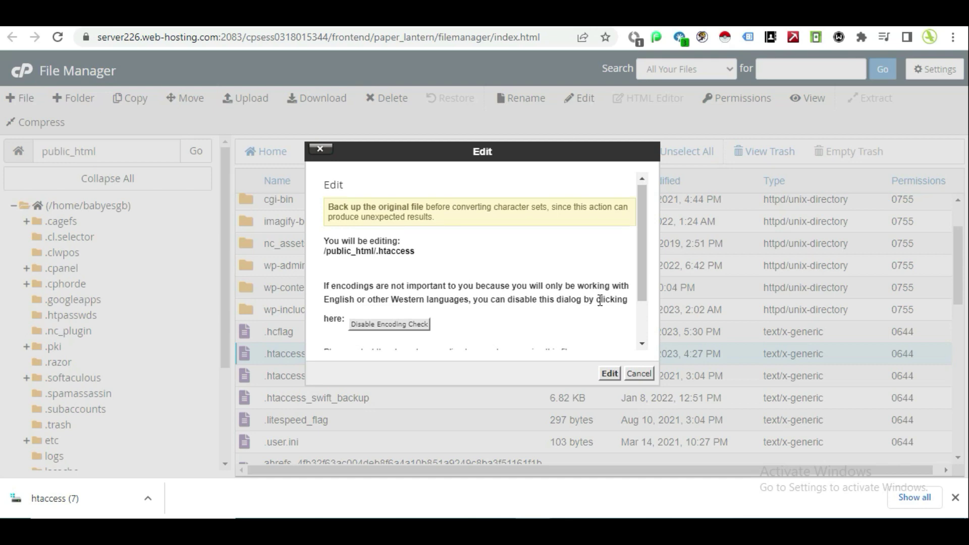
scroll(600, 300, "down", 1)
left_click(609, 374)
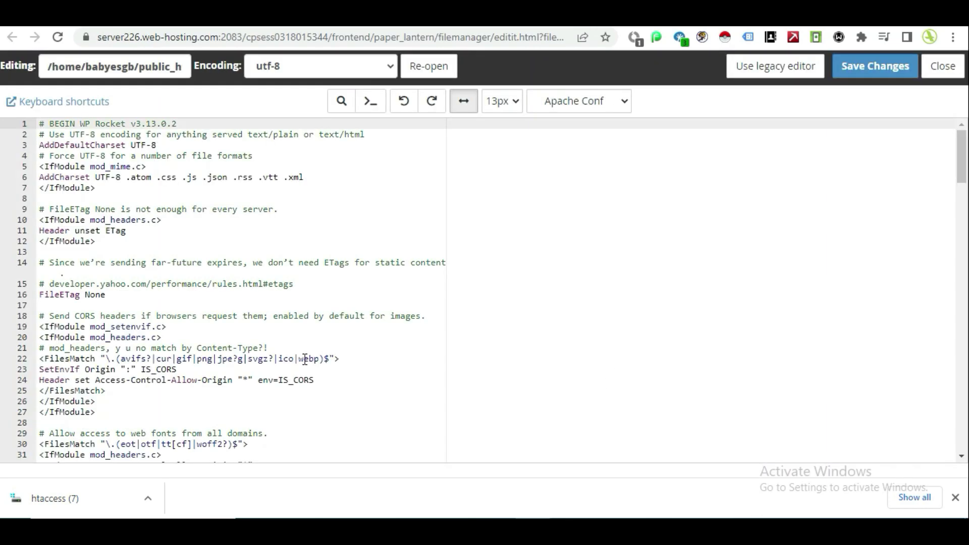
- Examine the existing .htaccess code, including the WP Rocket caching and compression rules and the Imagify and security blocks
scroll(305, 359, "down", 20)
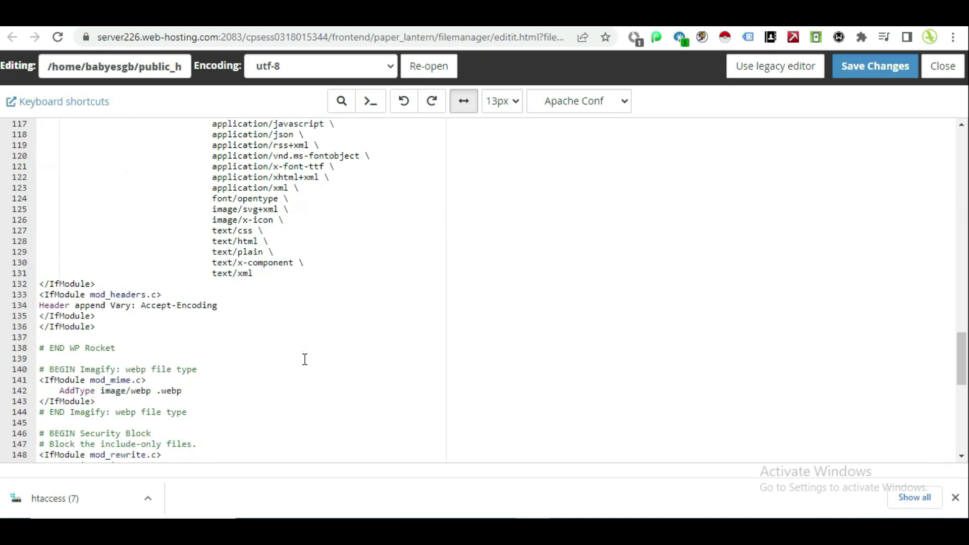
scroll(305, 358, "down", 8)
scroll(305, 359, "up", 9)
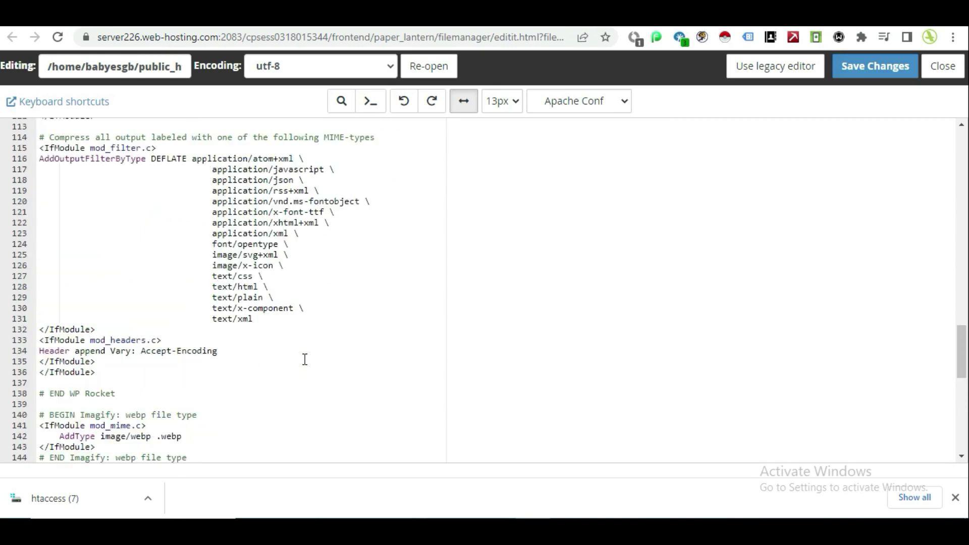
scroll(305, 359, "up", 20)
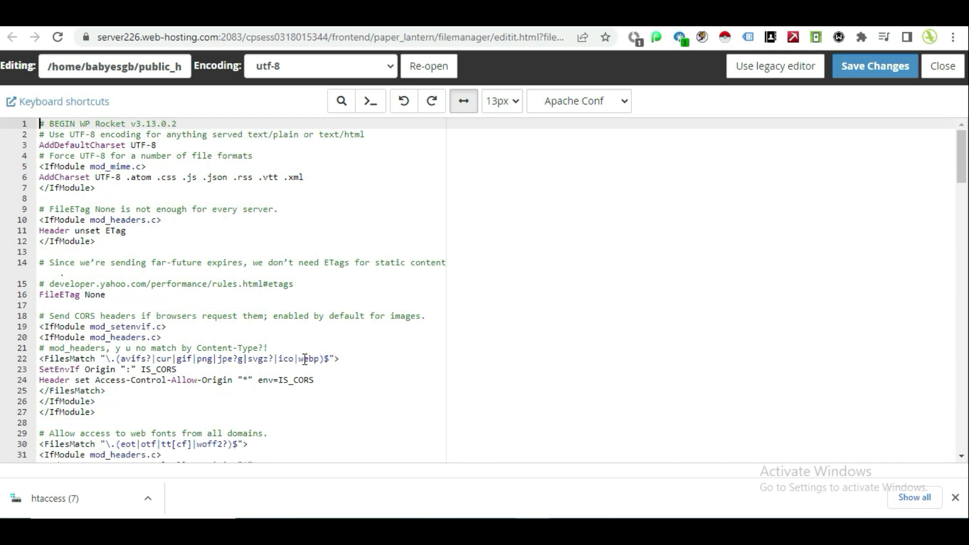
scroll(304, 359, "down", 5)
scroll(305, 359, "up", 5)
scroll(305, 359, "down", 1)
scroll(305, 359, "down", 2)
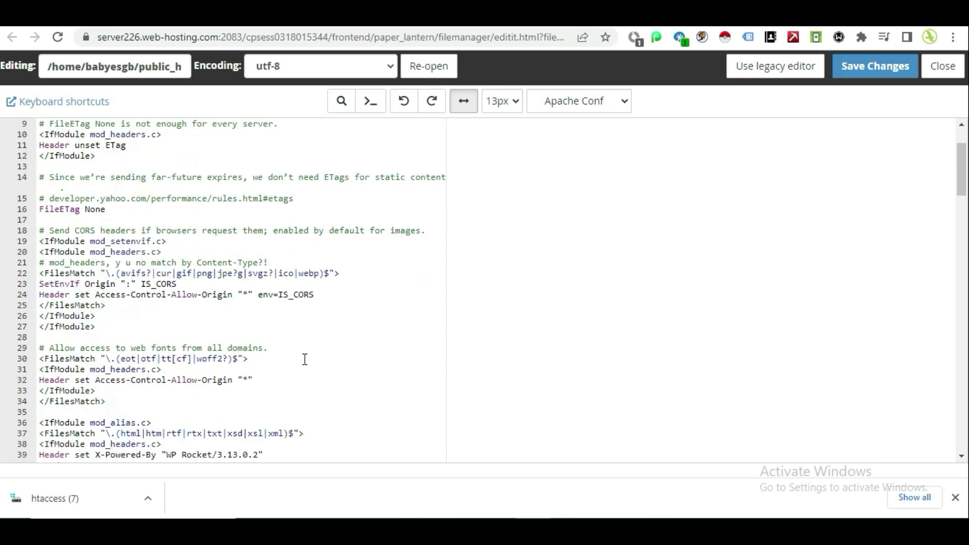
scroll(304, 359, "down", 3)
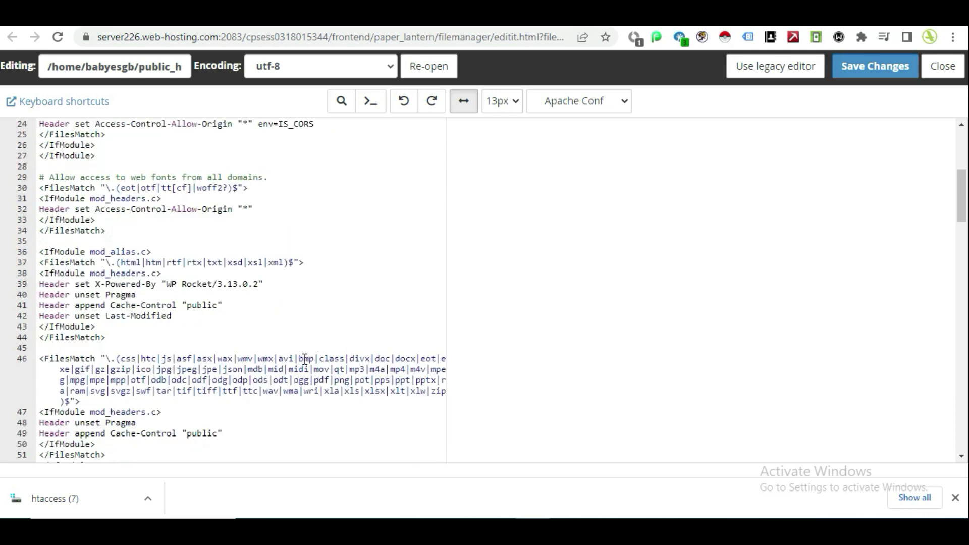
scroll(305, 359, "down", 7)
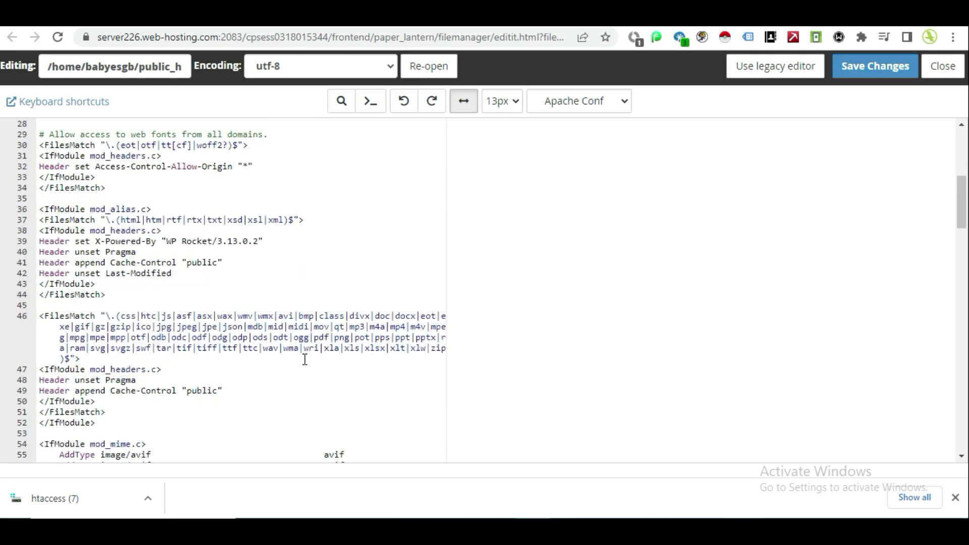
scroll(305, 359, "down", 14)
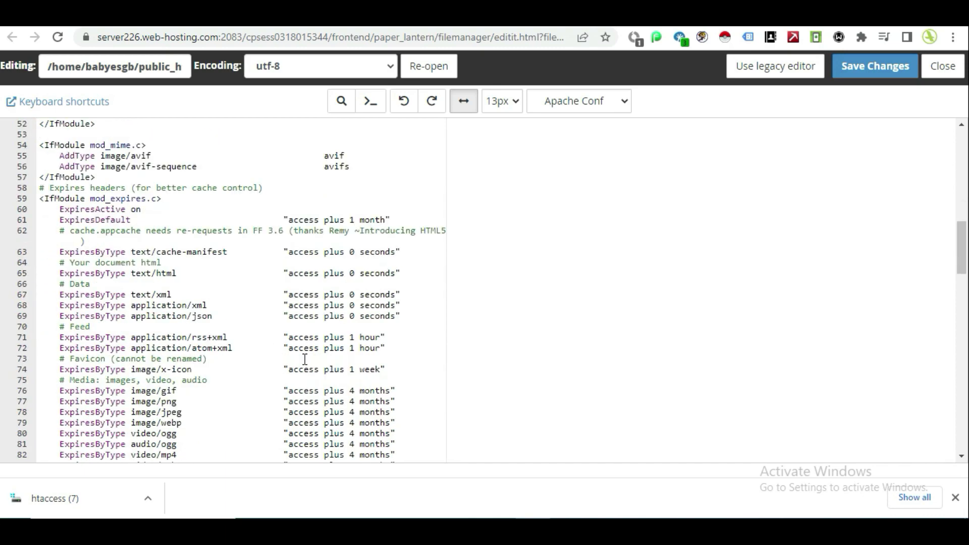
scroll(305, 359, "up", 20)
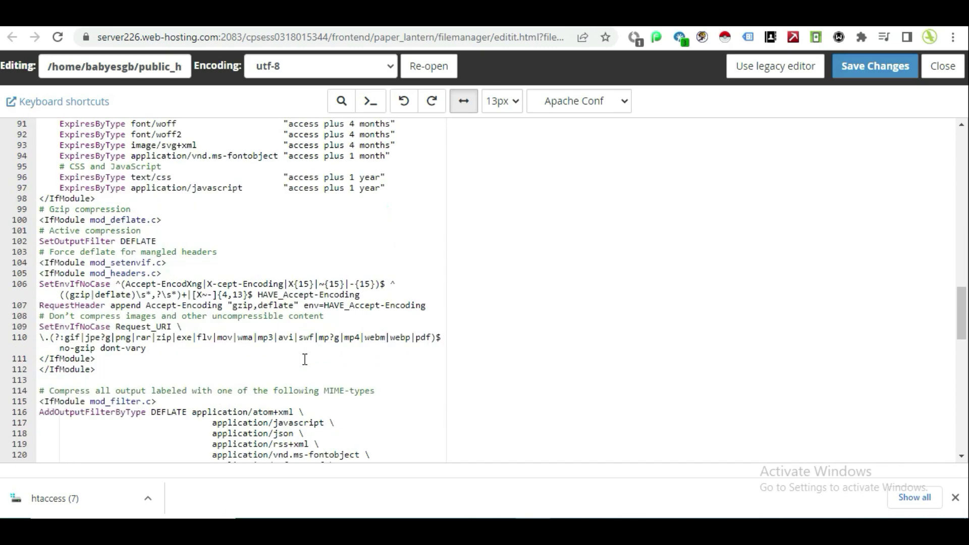
scroll(305, 359, "up", 6)
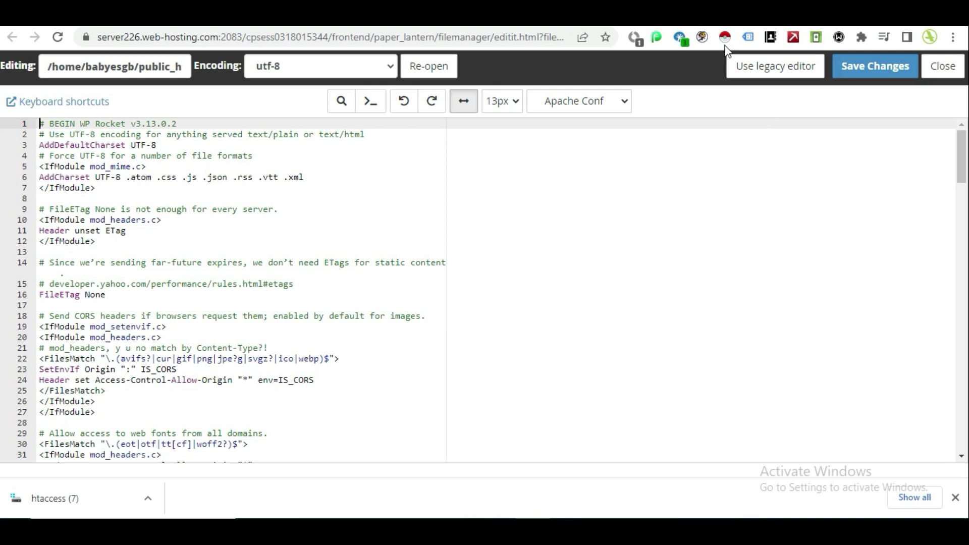
- In a new browser tab, search Google for ".htaccess file for wordpress website"
key("ctrl+t")
left_click(376, 301)
type(".")
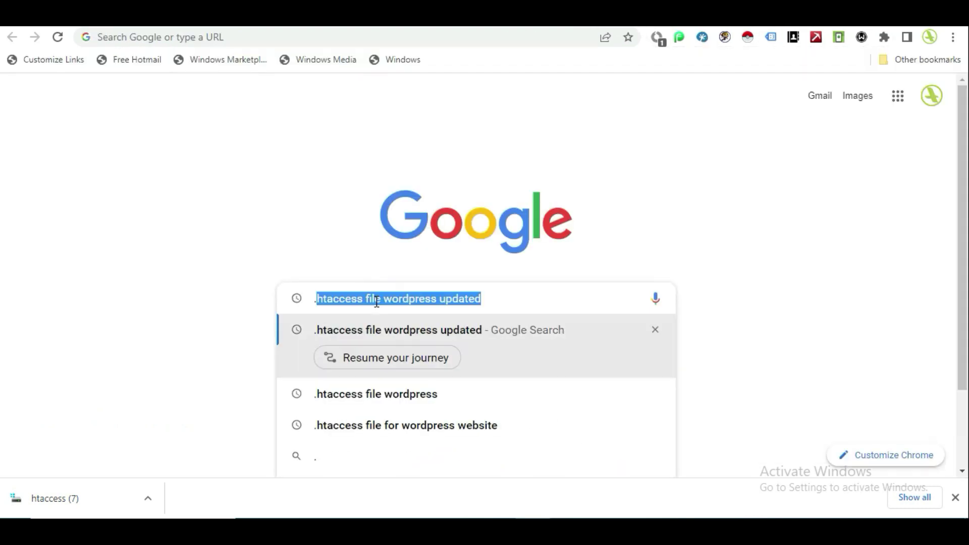
type("nt")
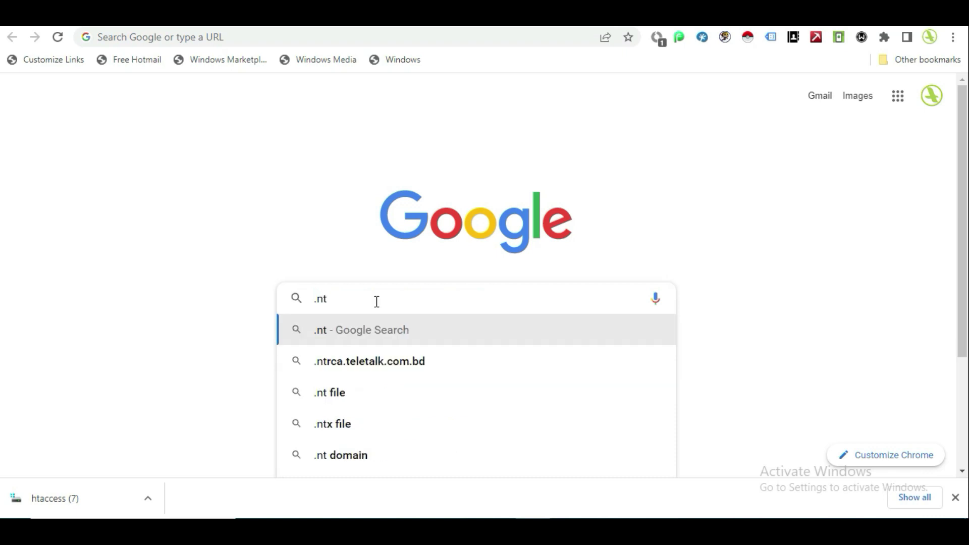
key("BackSpace")
key("BackSpace")
key("BackSpace")
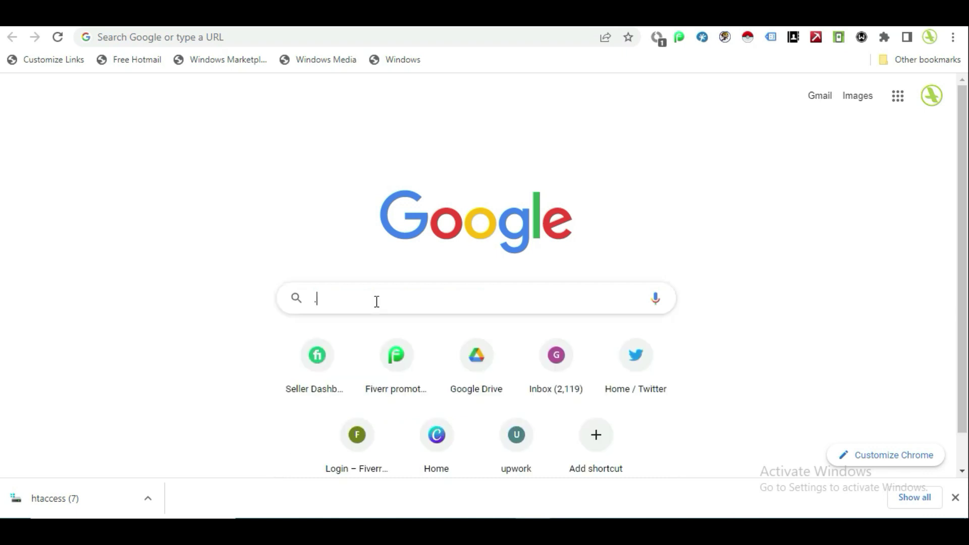
type(".htaccess file for wordpress")
key("Return")
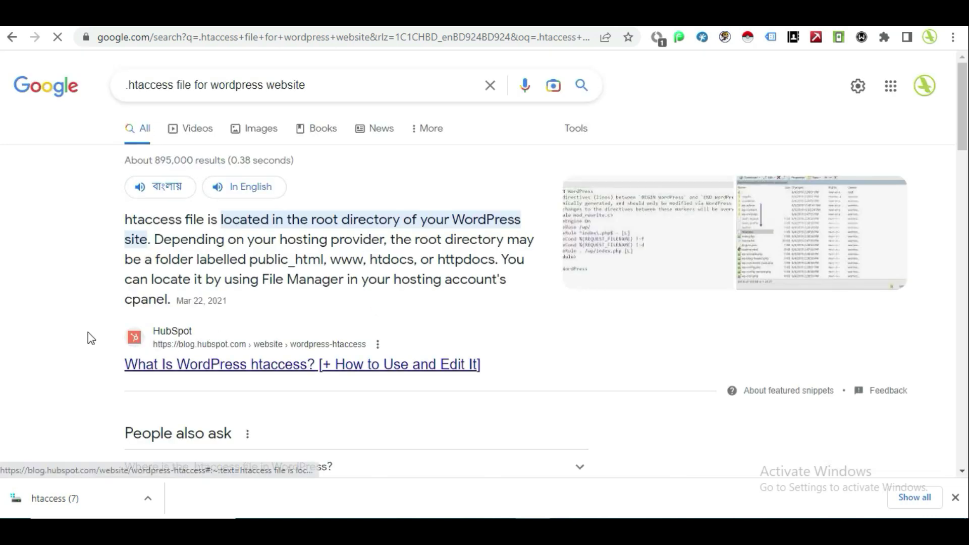
- Open the "htaccess – WordPress.org Documentation" page from the search results
scroll(40, 340, "down", 1)
scroll(43, 342, "down", 10)
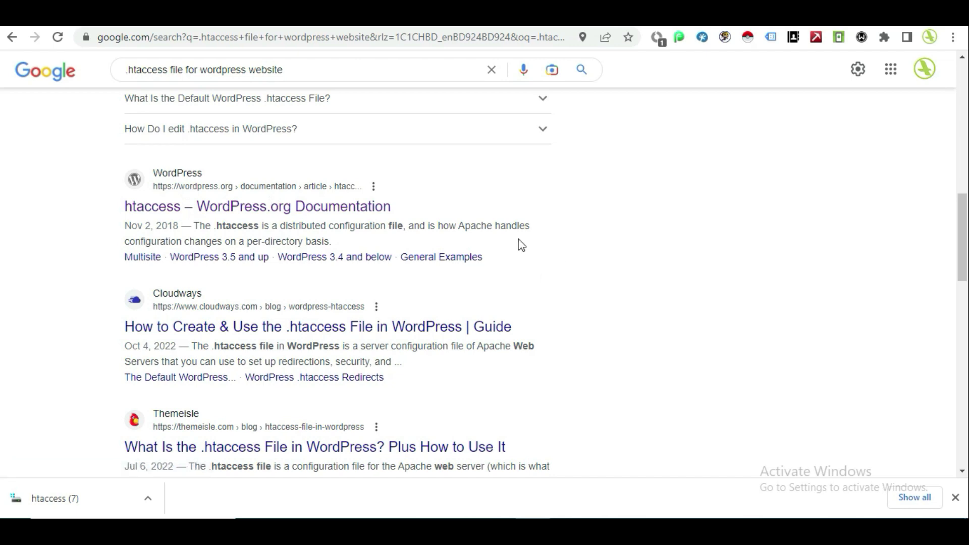
scroll(78, 245, "up", 12)
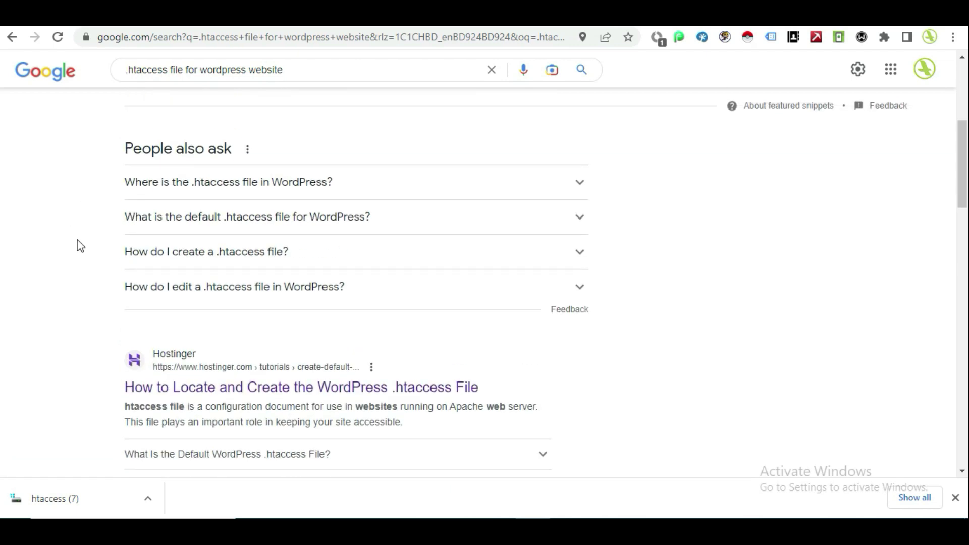
scroll(78, 245, "down", 10)
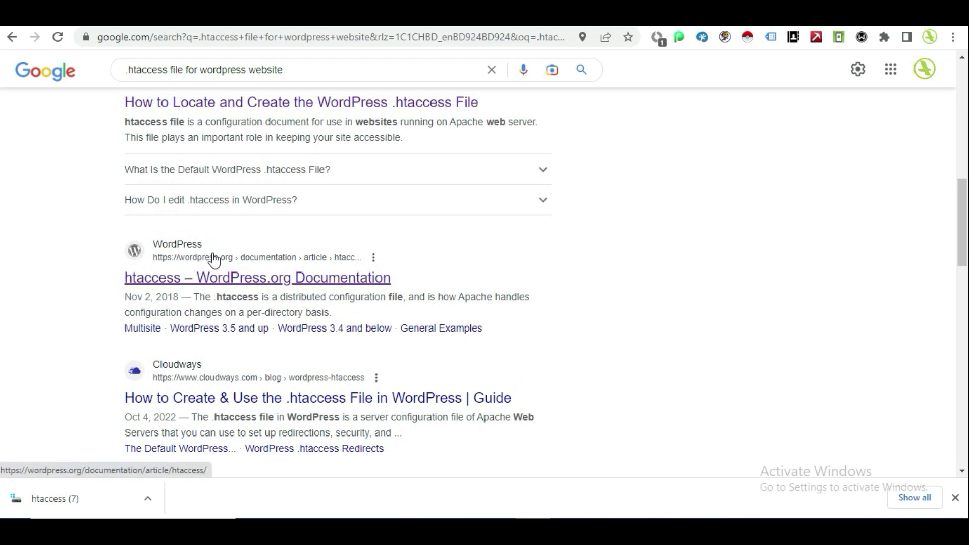
left_click(245, 277)
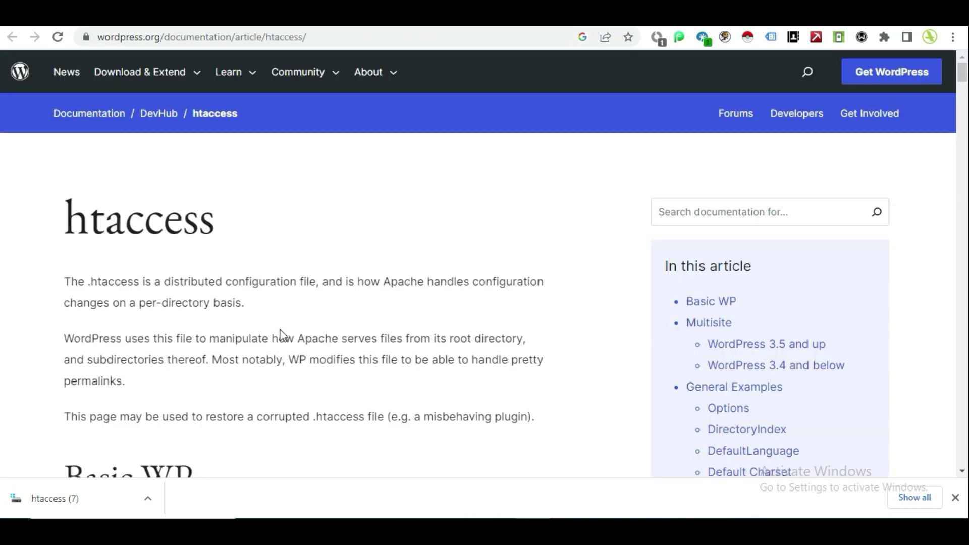
- Copy the Basic WP code block, from # BEGIN WordPress through # END WordPress, into a blank Notepad document
scroll(190, 278, "down", 8)
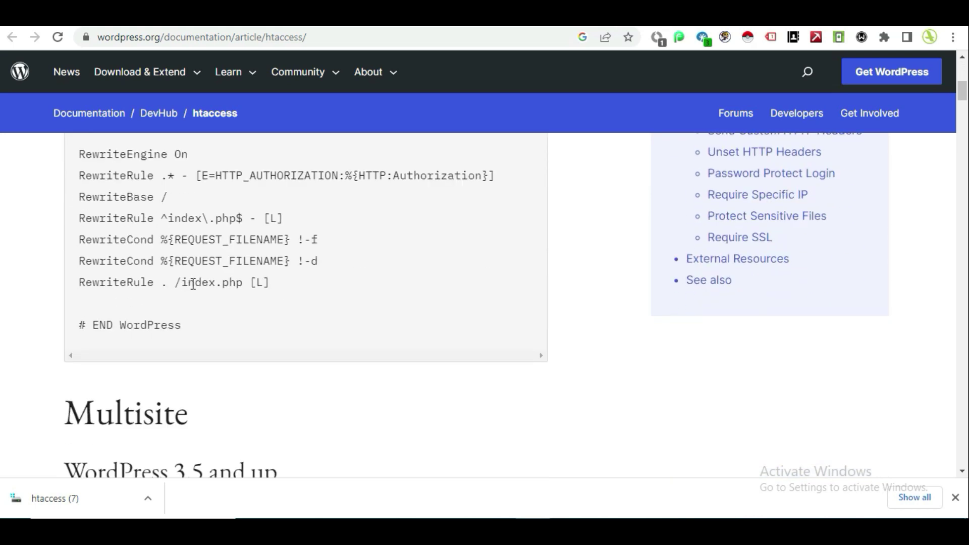
scroll(193, 284, "up", 2)
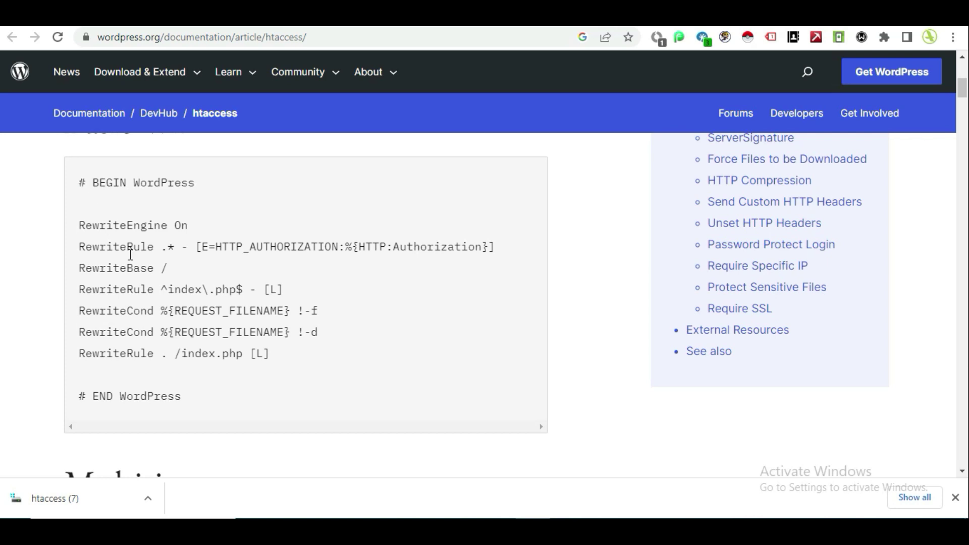
left_click_drag(181, 310, 194, 333)
key("ctrl+a")
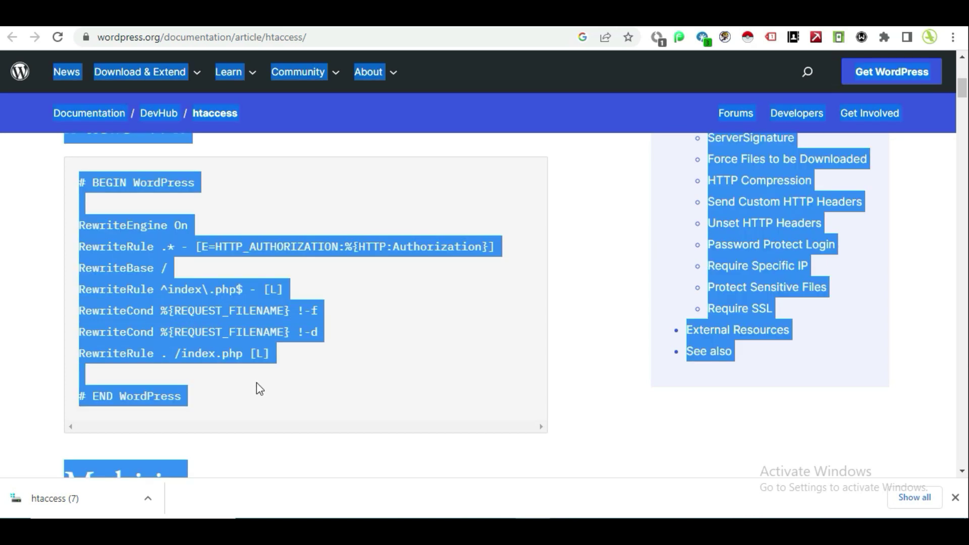
left_click(256, 382)
left_click_drag(79, 182, 224, 395)
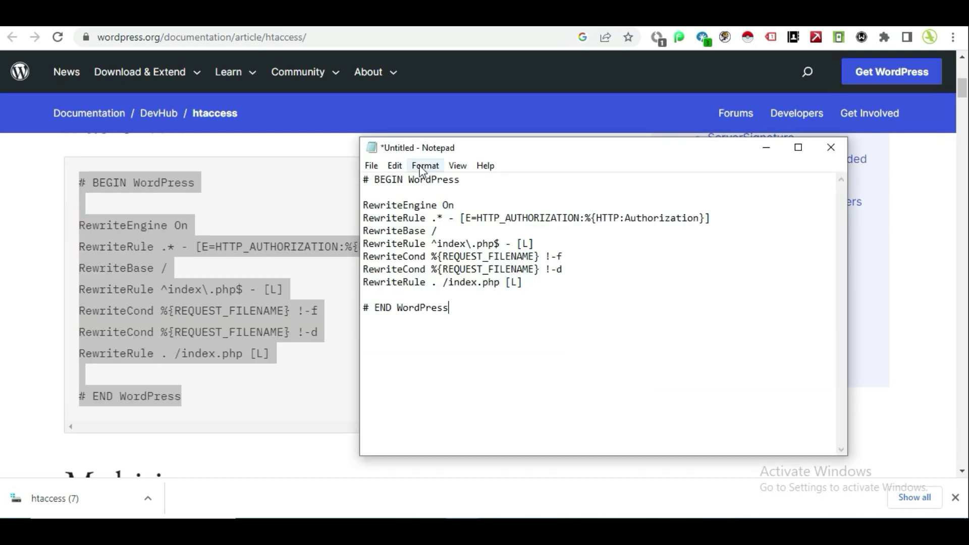
- Save the Notepad document to the Desktop as .htaccess
key("ctrl+s")
scroll(457, 319, "up", 2)
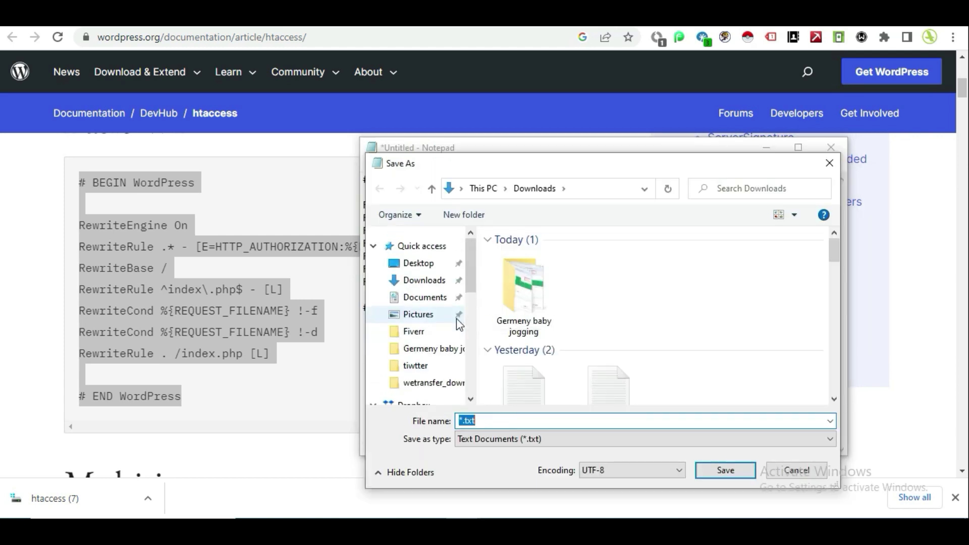
left_click(424, 262)
left_click(503, 423)
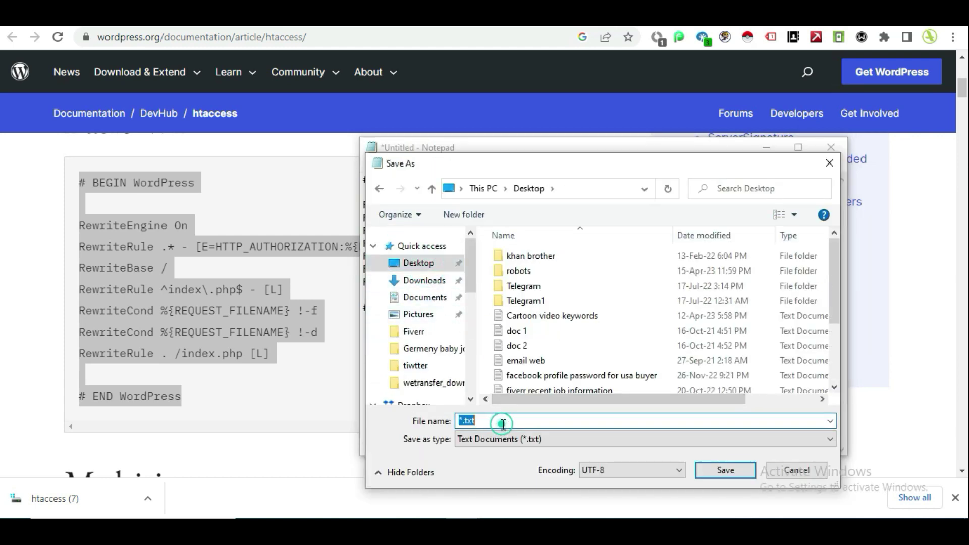
type(".ht")
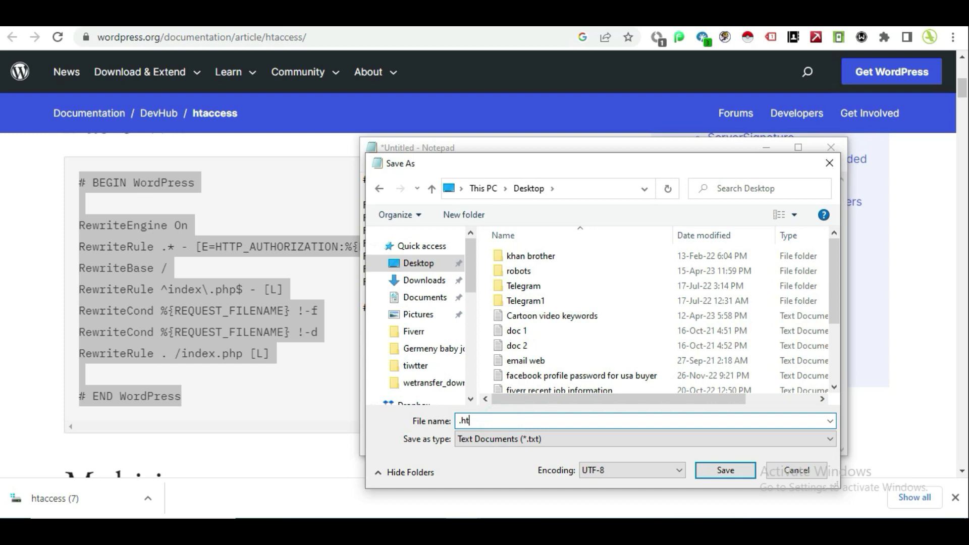
type("access")
key("Return")
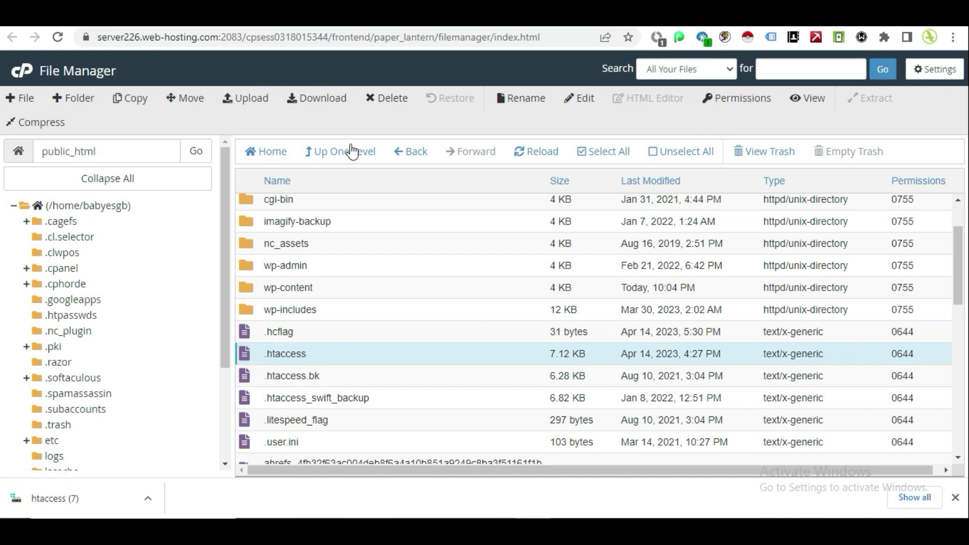
- Open public_html/.htaccess for editing with utf-8 encoding in File Manager and delete all of its existing code
left_click(585, 100)
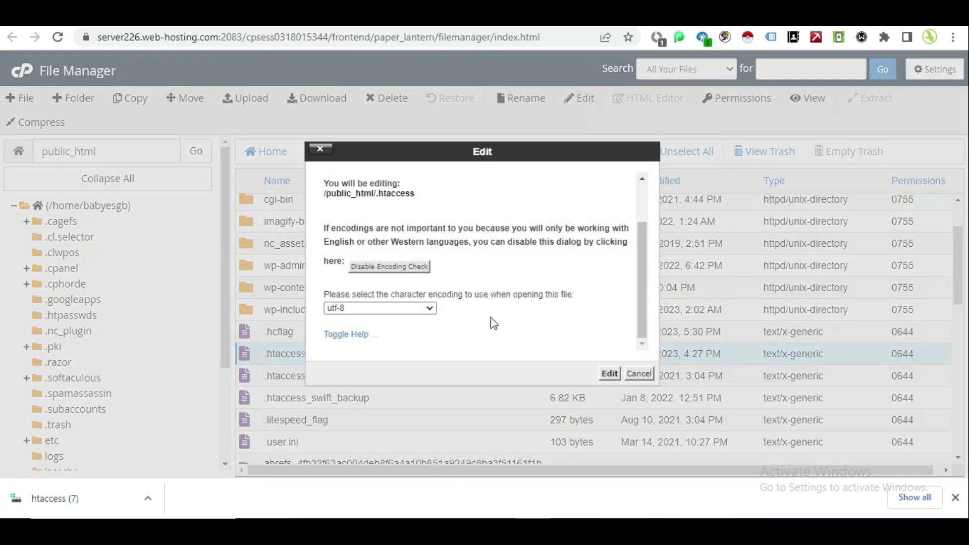
left_click(610, 374)
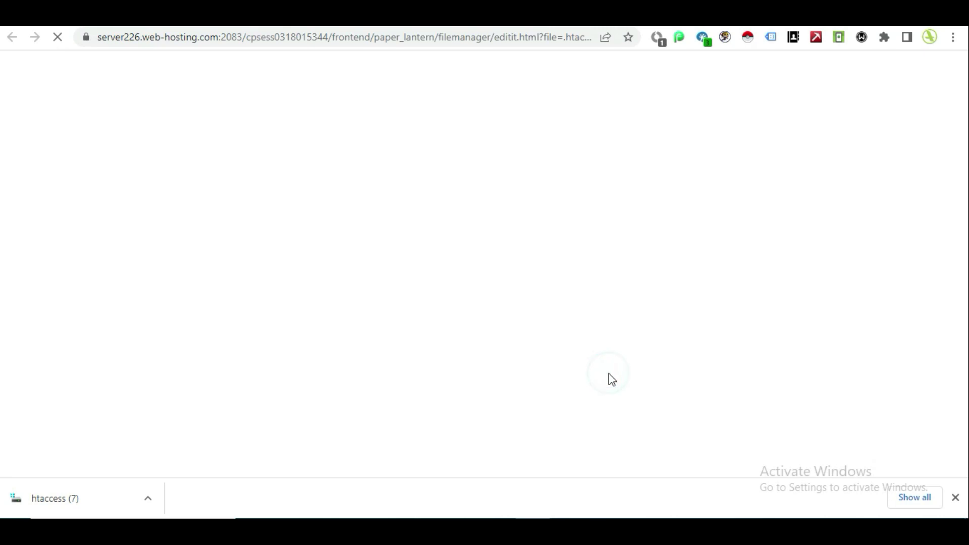
key("ctrl+a")
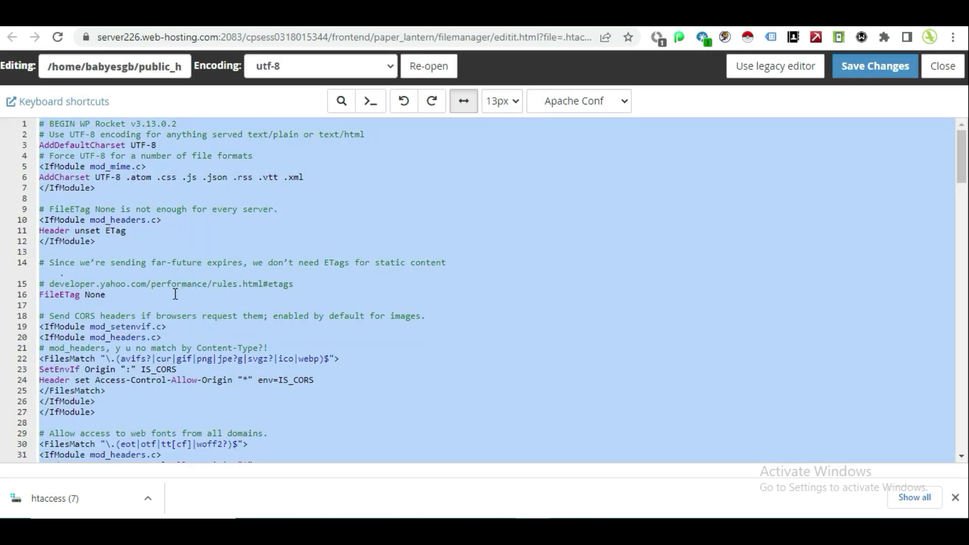
key("Delete")
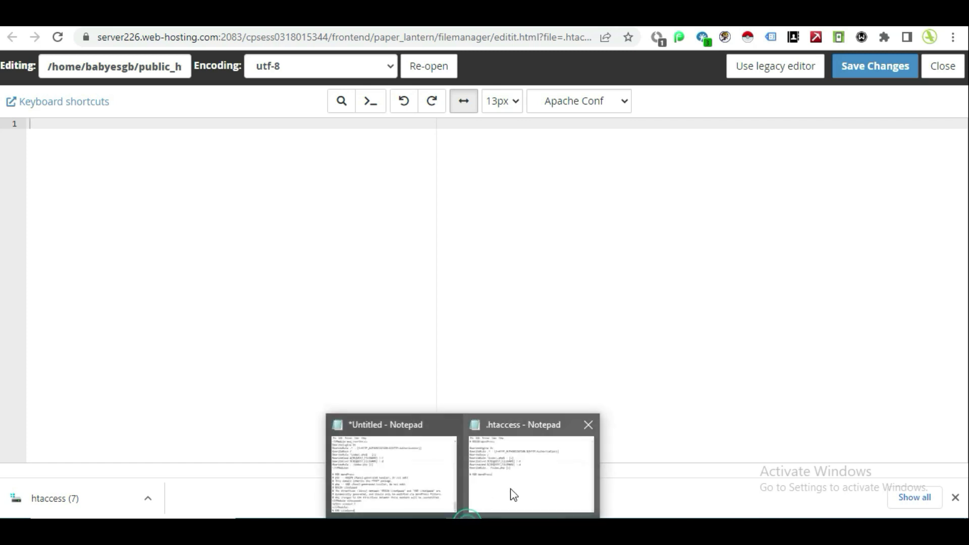
- Copy all the default WordPress code from the .htaccess Notepad file into the empty editor, save the changes and close the editor
left_click(511, 492)
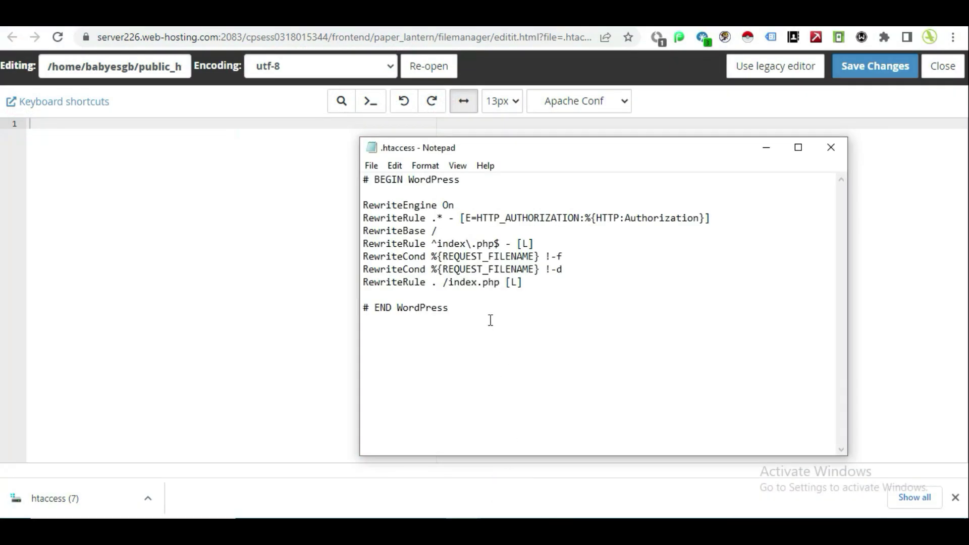
key("ctrl+a")
key("ctrl+c")
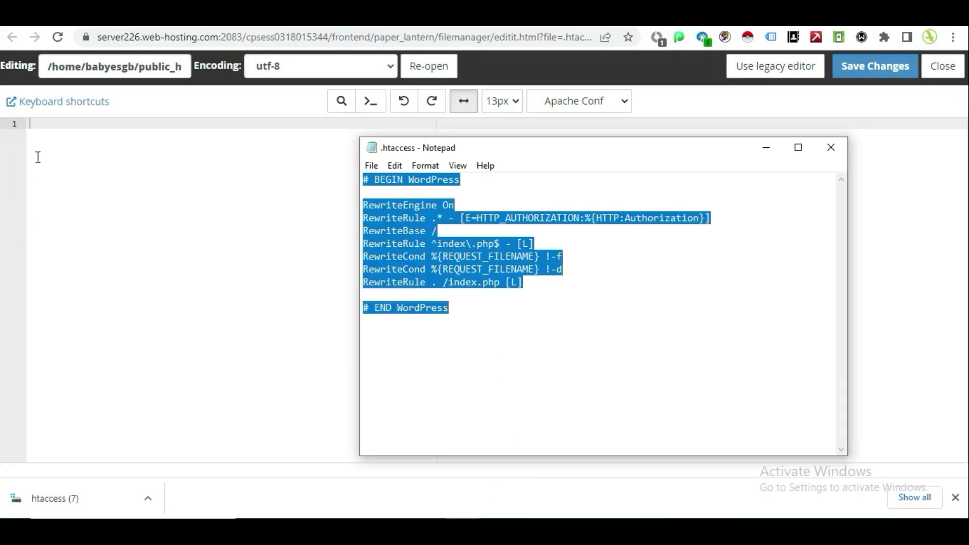
left_click(95, 140)
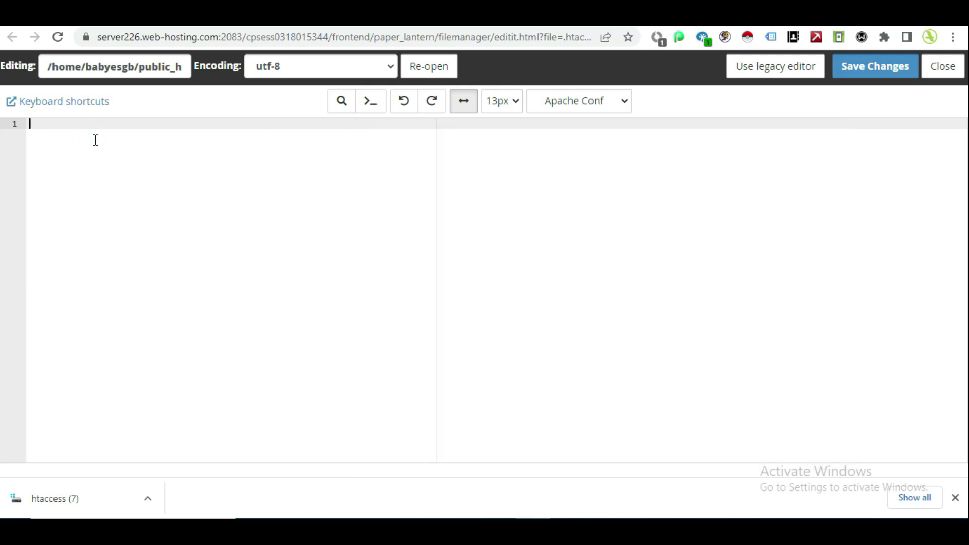
key("ctrl+v")
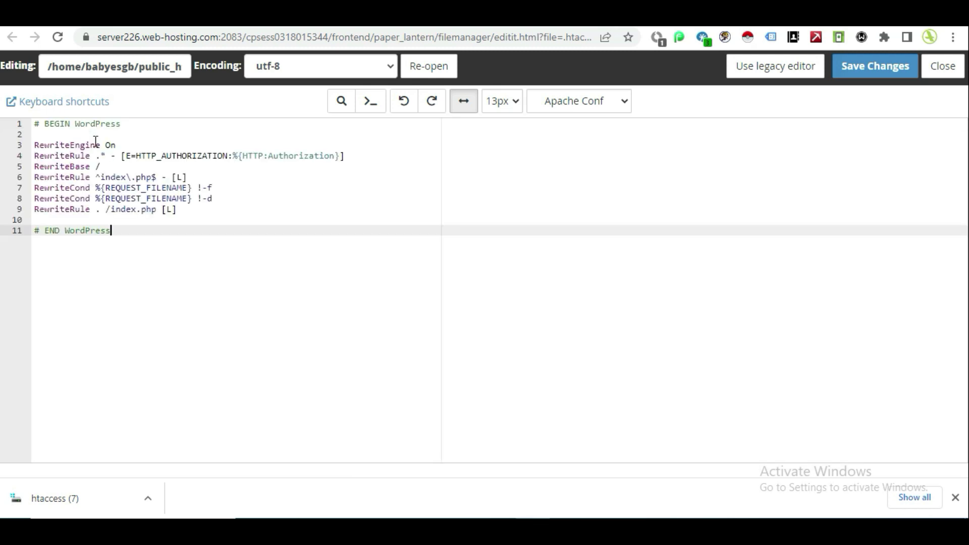
left_click(886, 76)
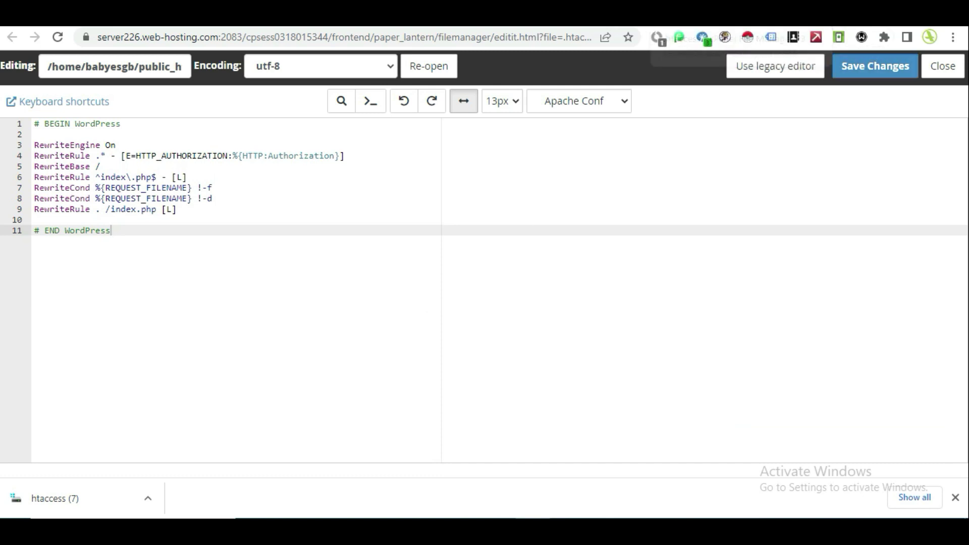
key("ctrl+w")
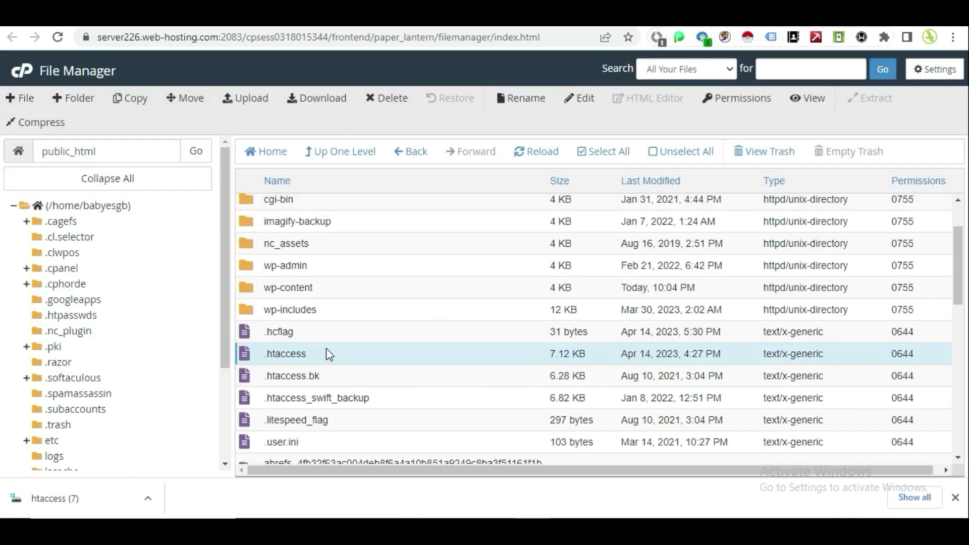
- Reopen public_html/.htaccess in the editor to check its saved code, and close it again
left_click(579, 98)
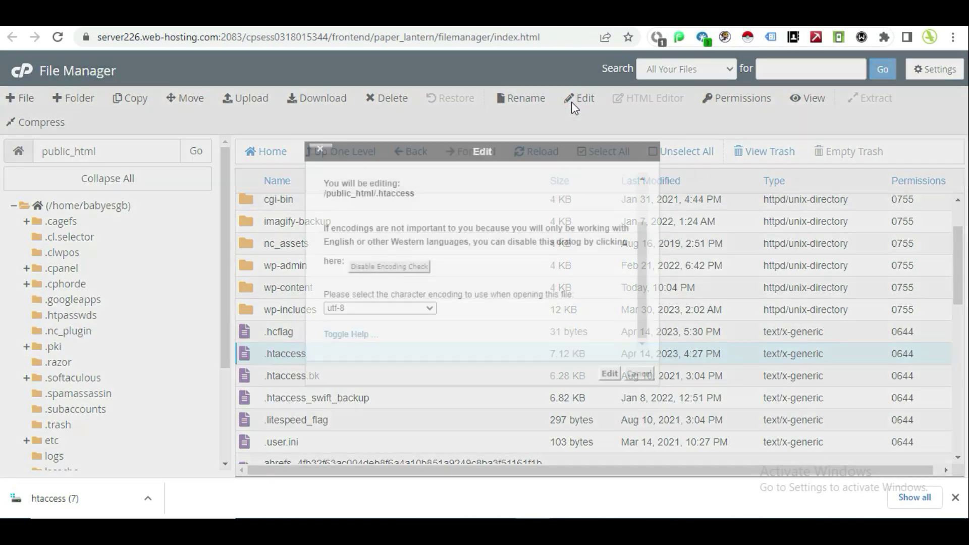
left_click(610, 373)
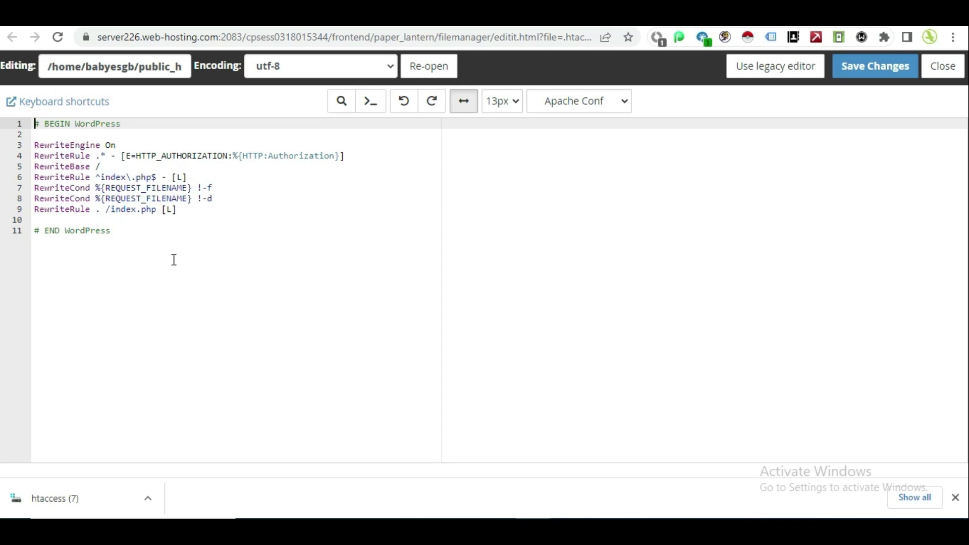
left_click(943, 65)
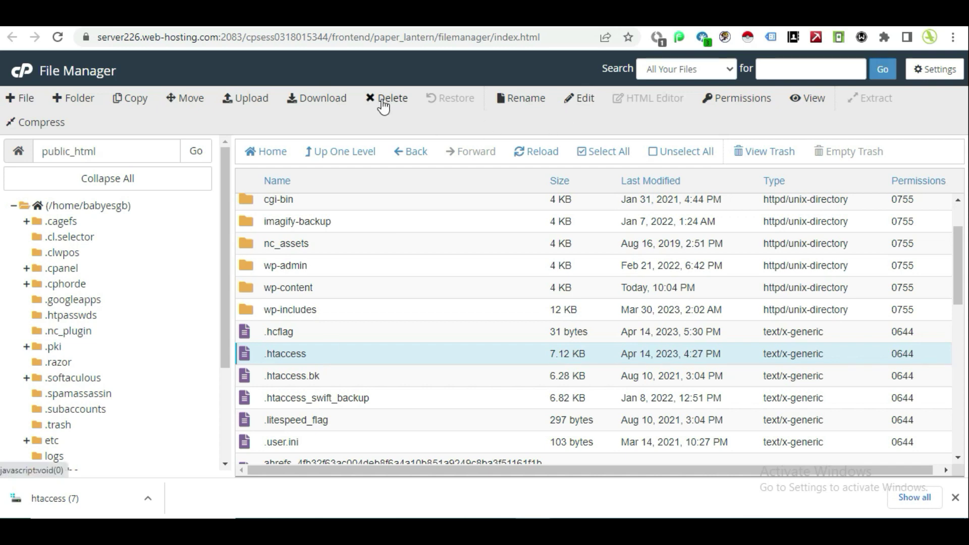
- Move the .htaccess file in public_html to the trash without permanently deleting it
left_click(383, 104)
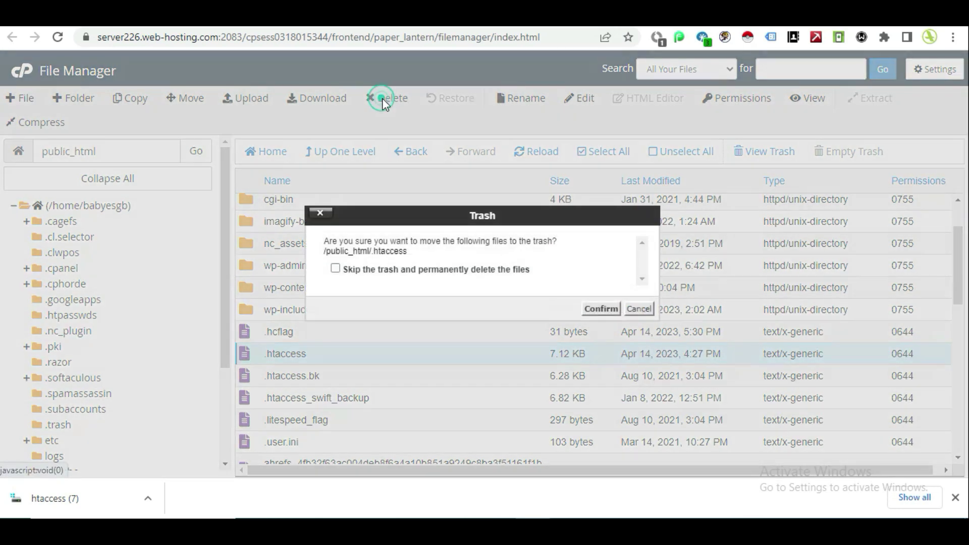
left_click(595, 310)
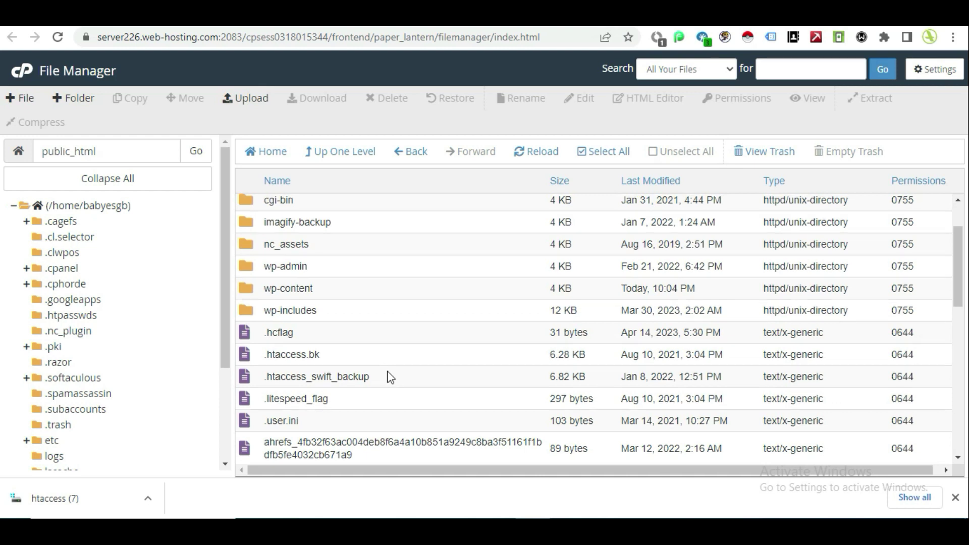
scroll(389, 376, "up", 3)
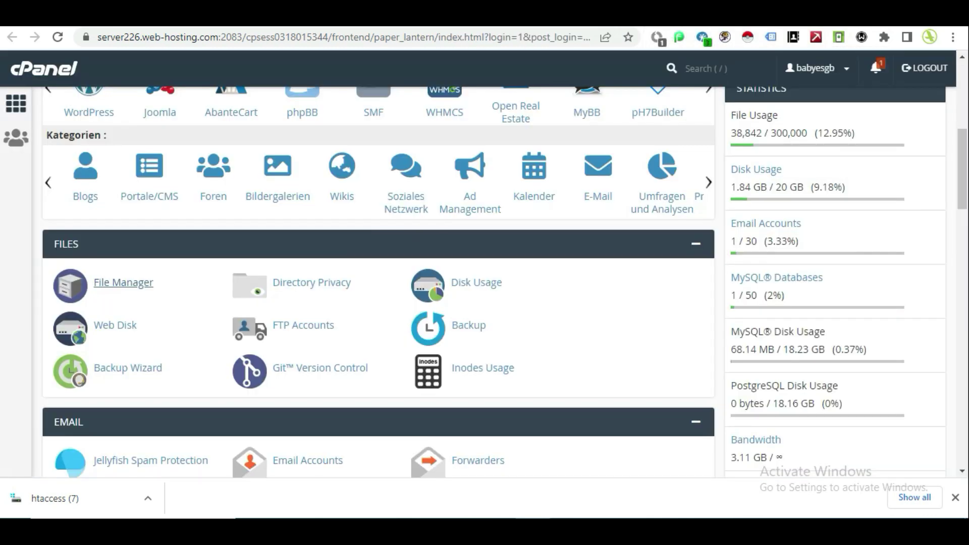
- Open File Manager from the cPanel home page and go into the public_html folder
left_click(124, 283)
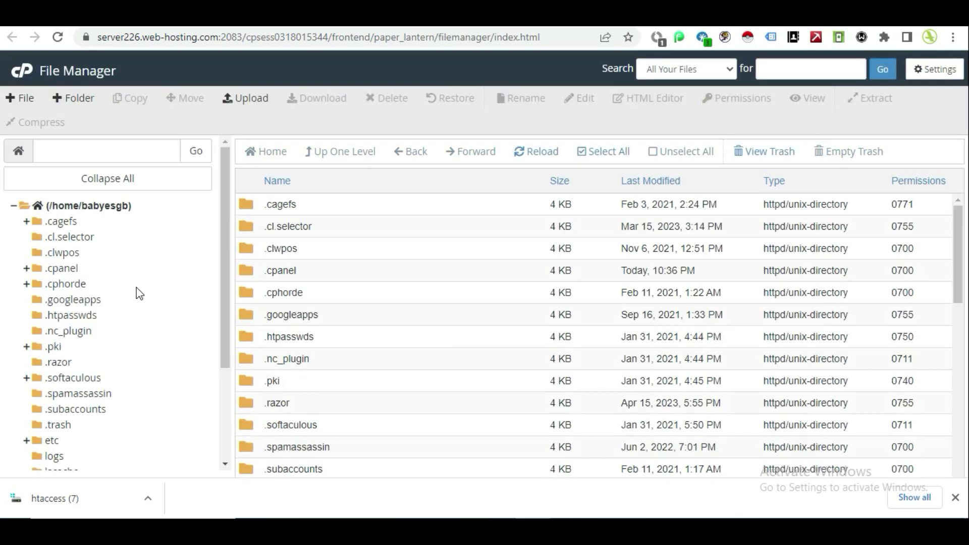
scroll(392, 350, "down", 6)
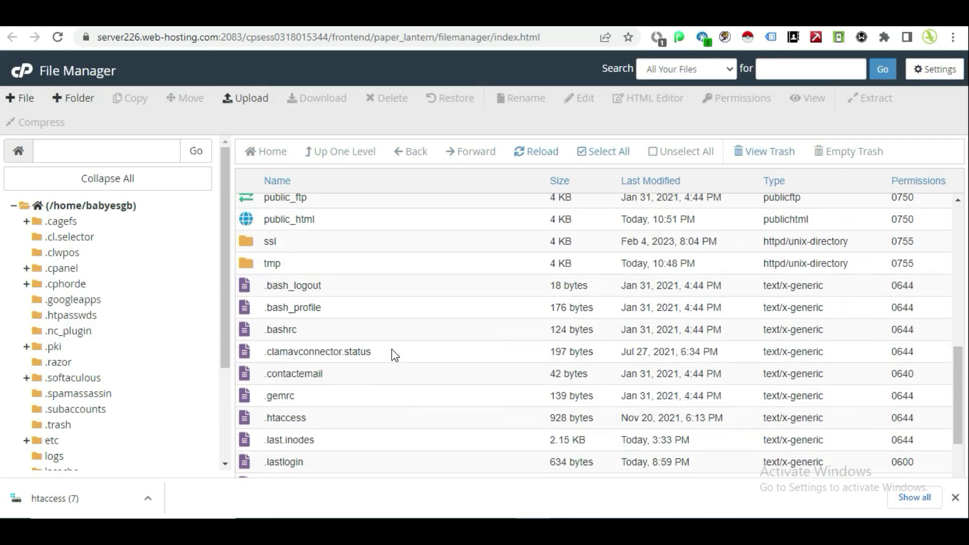
double_click(246, 360)
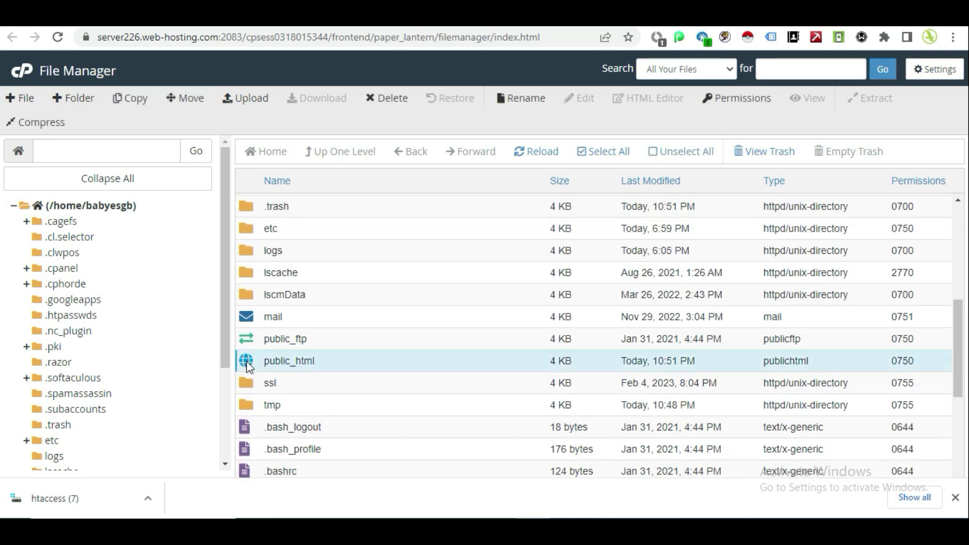
scroll(276, 370, "down", 1)
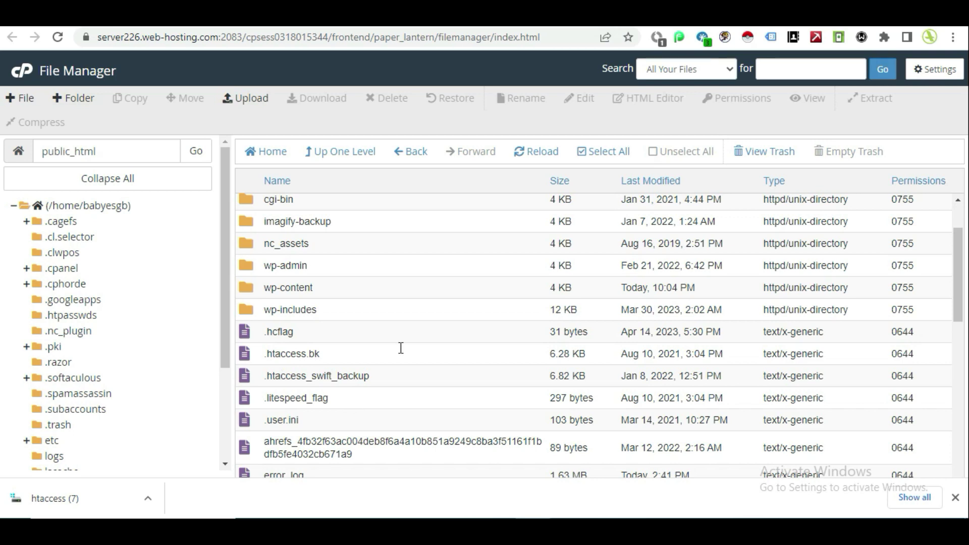
- Save the File Manager preferences with Show Hidden Files (dotfiles) enabled, and check the public_html folder for an .htaccess file
left_click(936, 69)
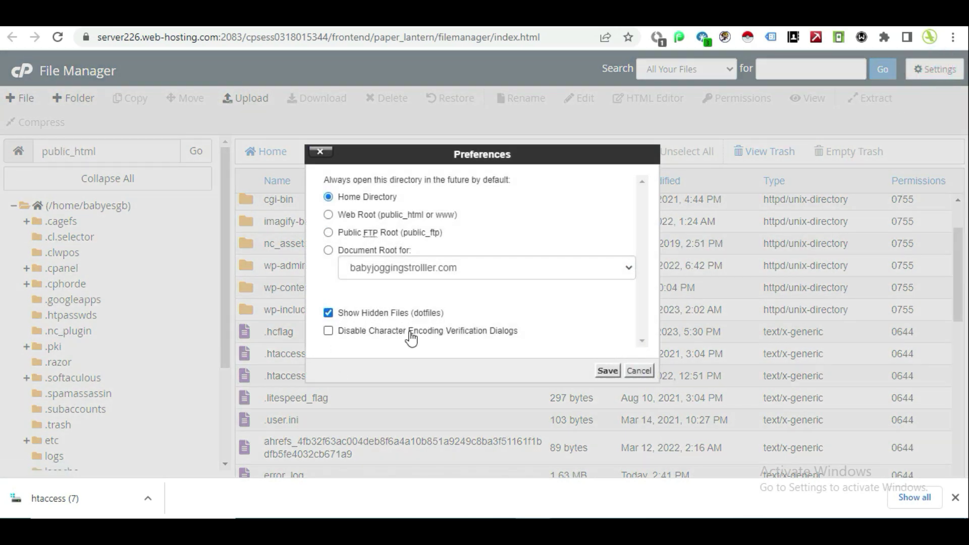
left_click(620, 371)
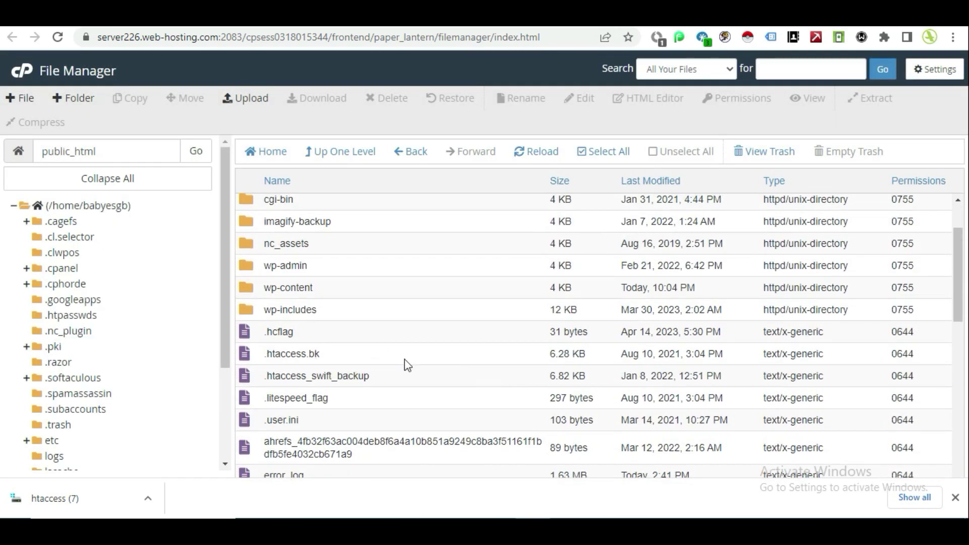
scroll(408, 364, "up", 2)
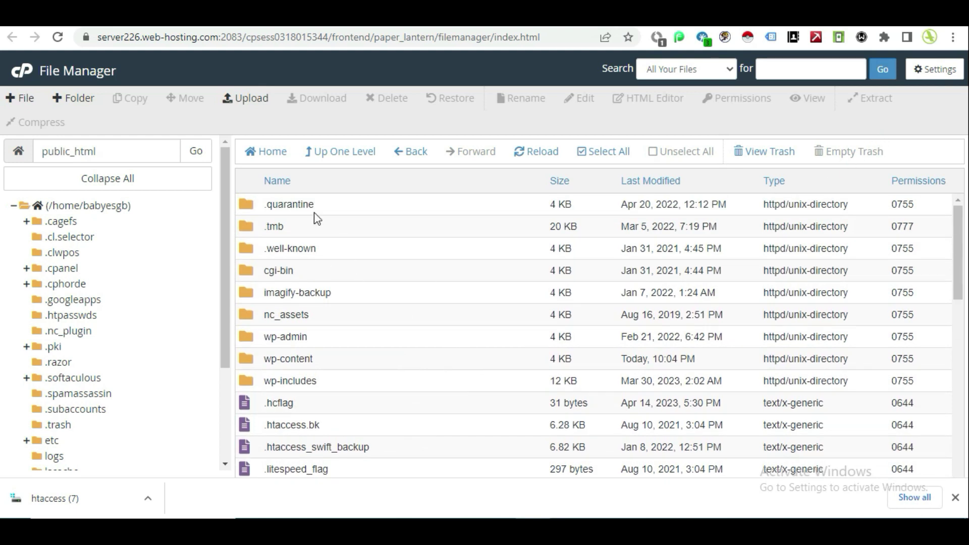
scroll(343, 335, "down", 4)
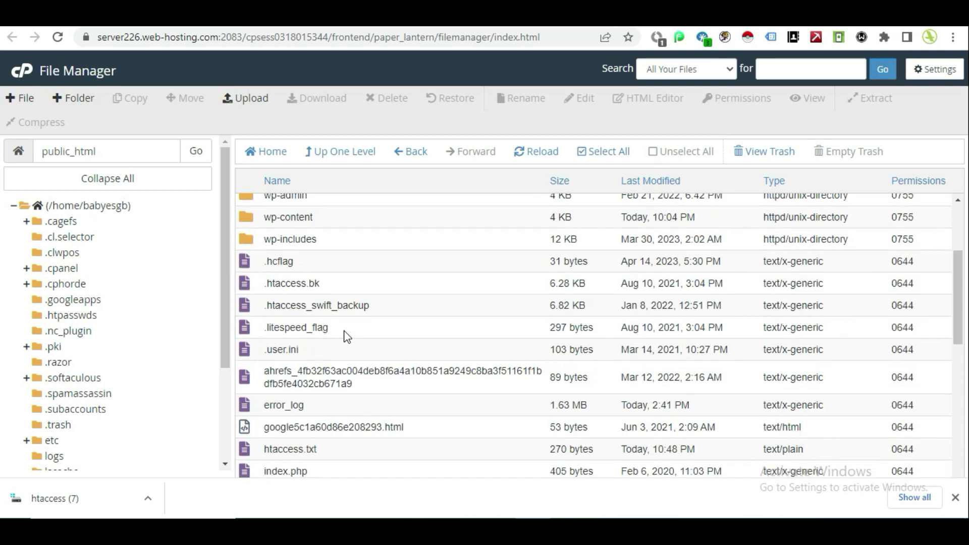
scroll(343, 335, "up", 4)
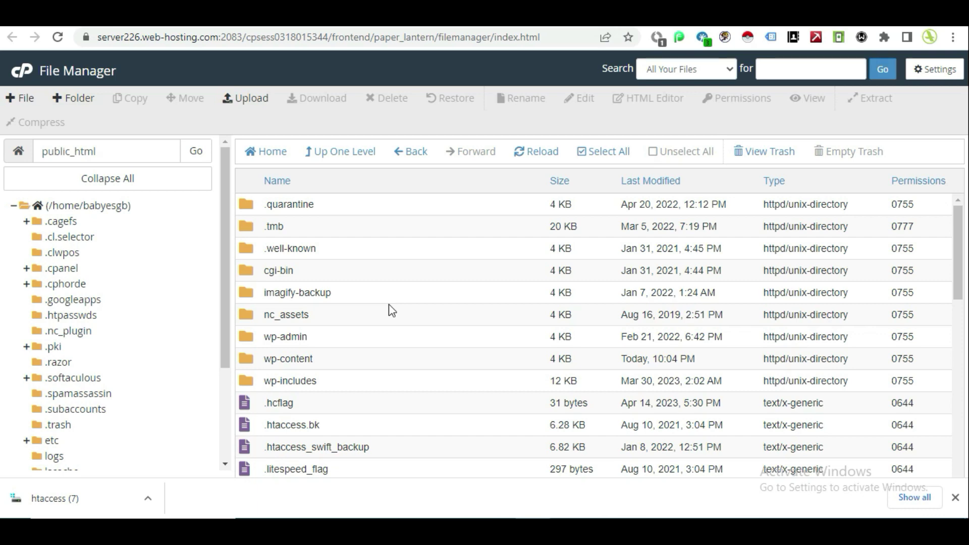
- Create a new file named .htaccess in /public_html and select it in the folder listing
left_click(23, 99)
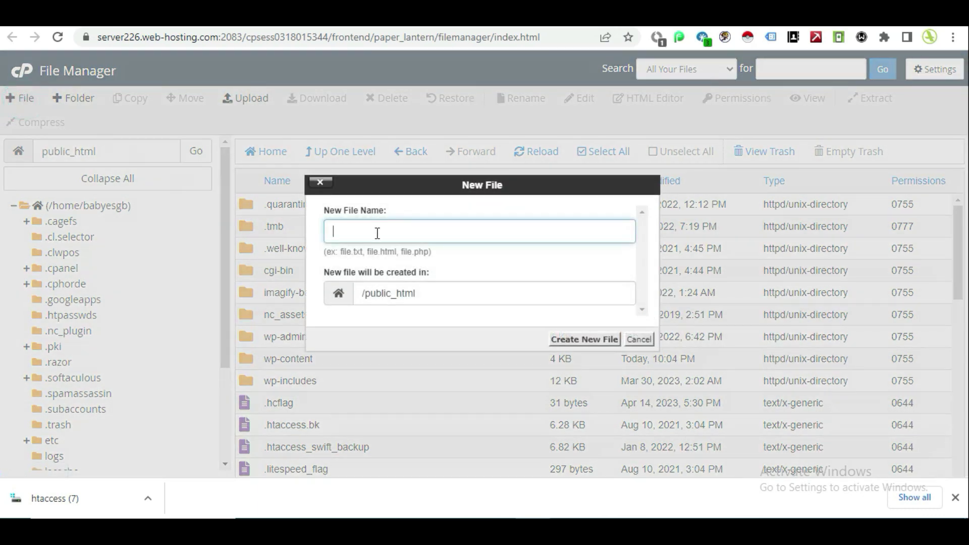
type(".")
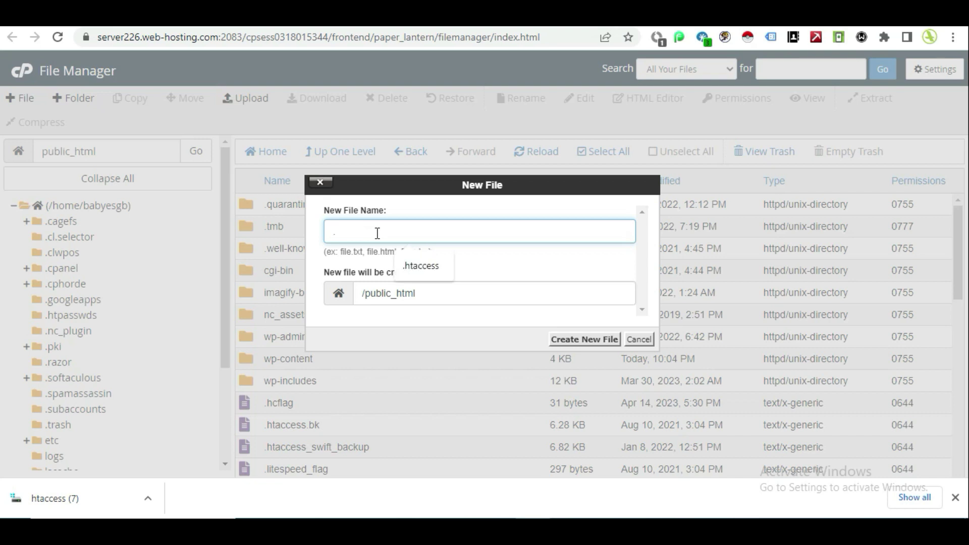
type("htaccess")
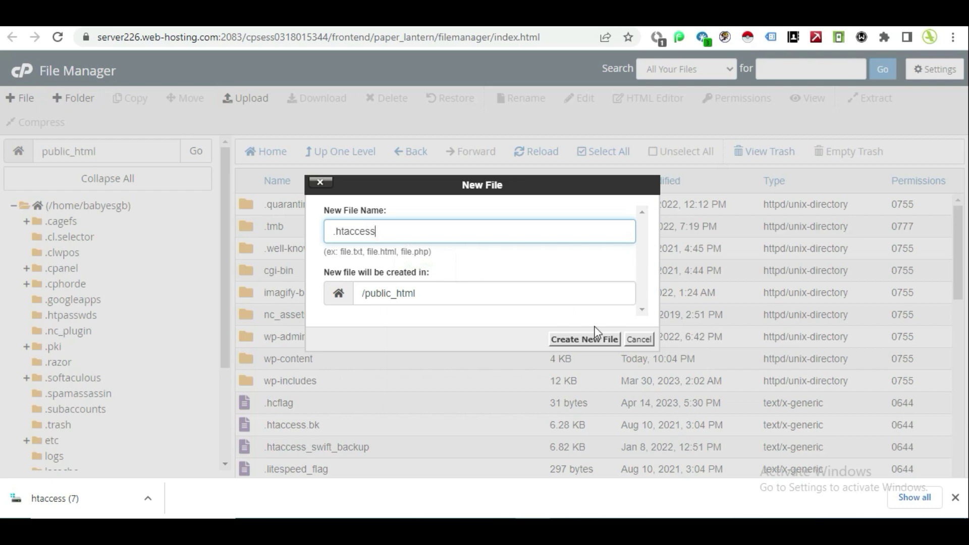
left_click(575, 345)
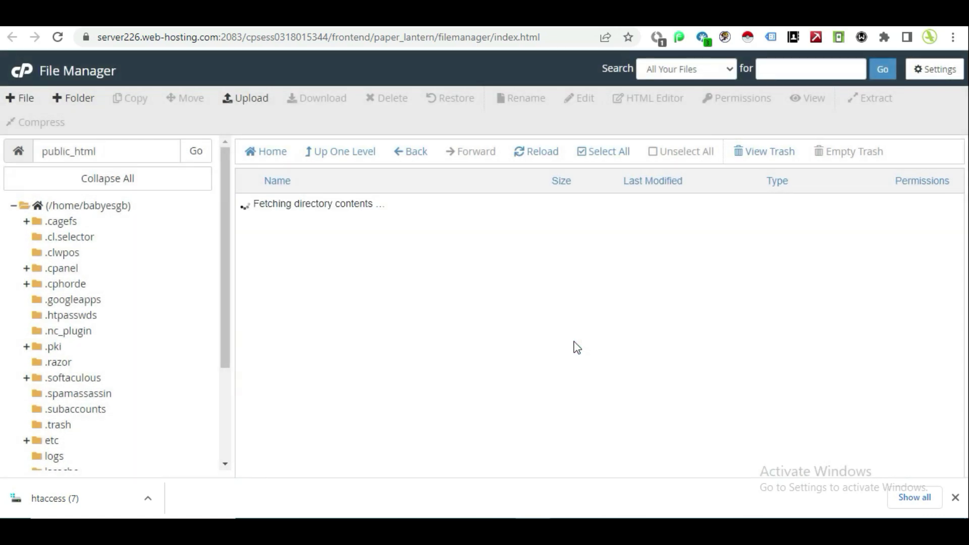
scroll(577, 348, "down", 3)
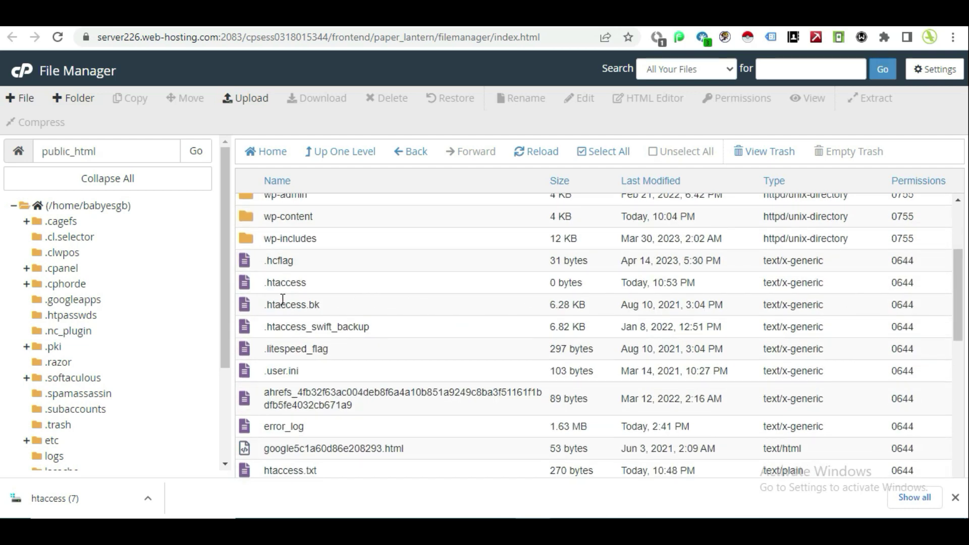
left_click(275, 282)
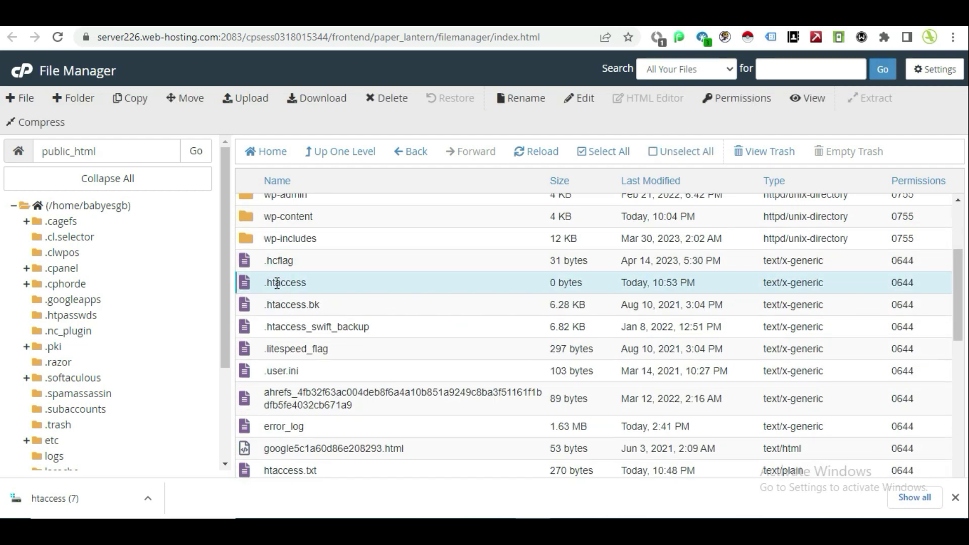
- Open the new, empty .htaccess file from public_html for editing with utf-8 encoding
left_click(586, 104)
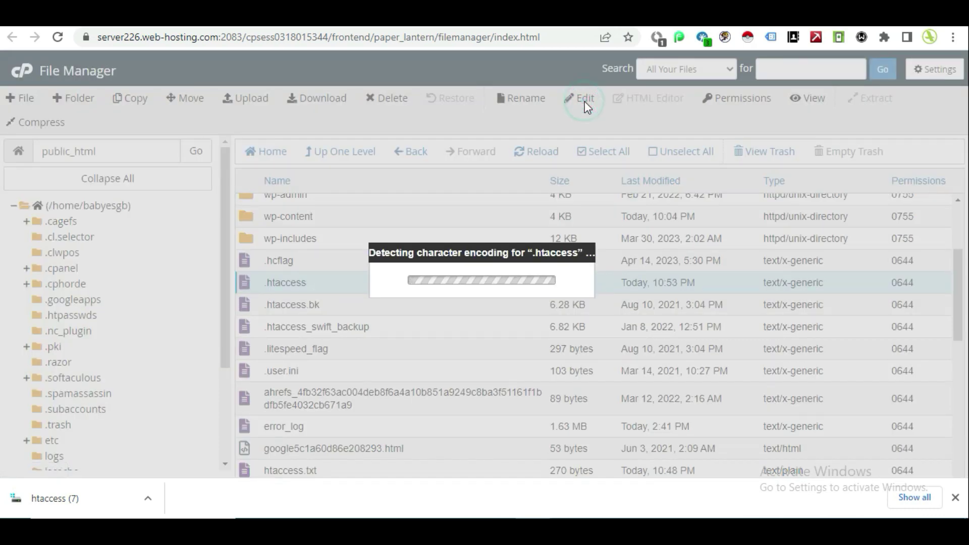
scroll(580, 348, "down", 1)
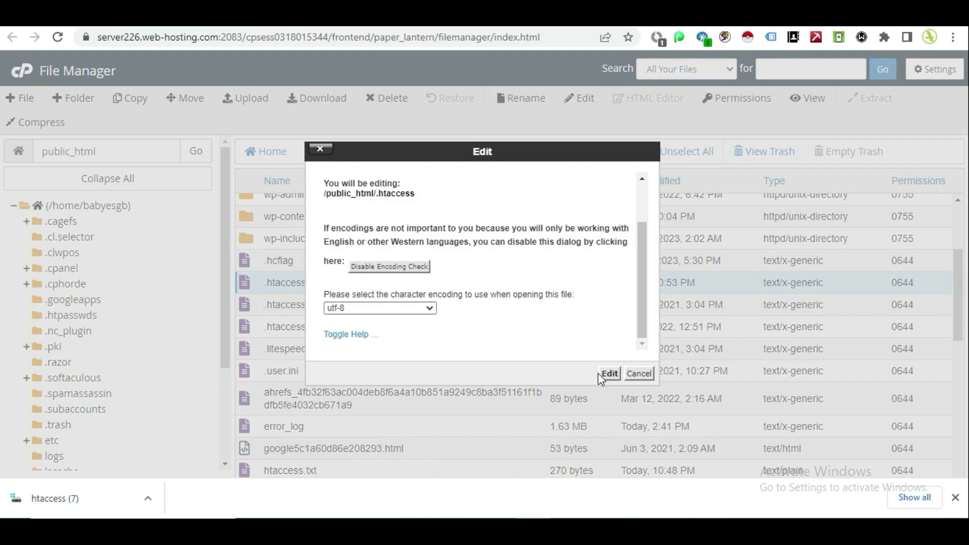
left_click(609, 373)
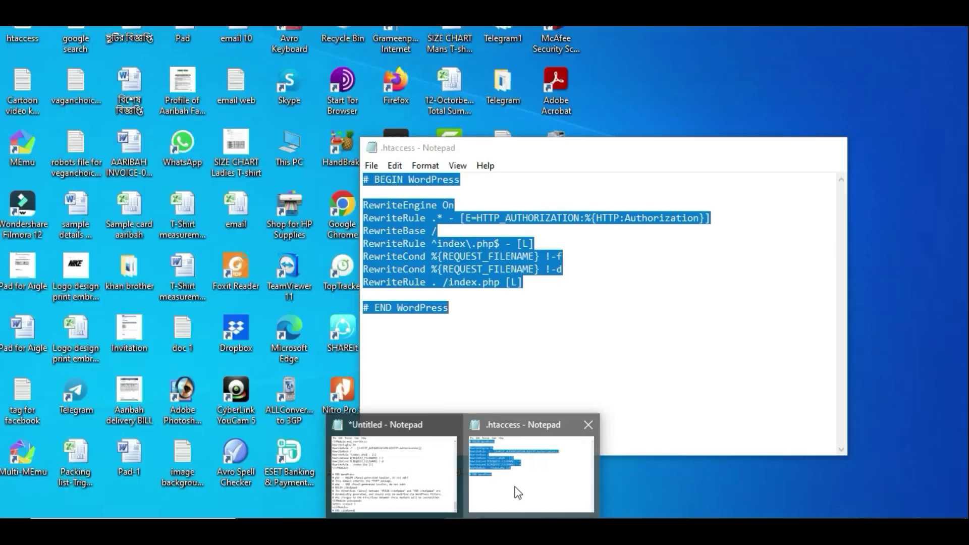
- Copy the default WordPress rules, from # BEGIN WordPress to # END WordPress, from the .htaccess Notepad document into the empty .htaccess file
left_click(517, 493)
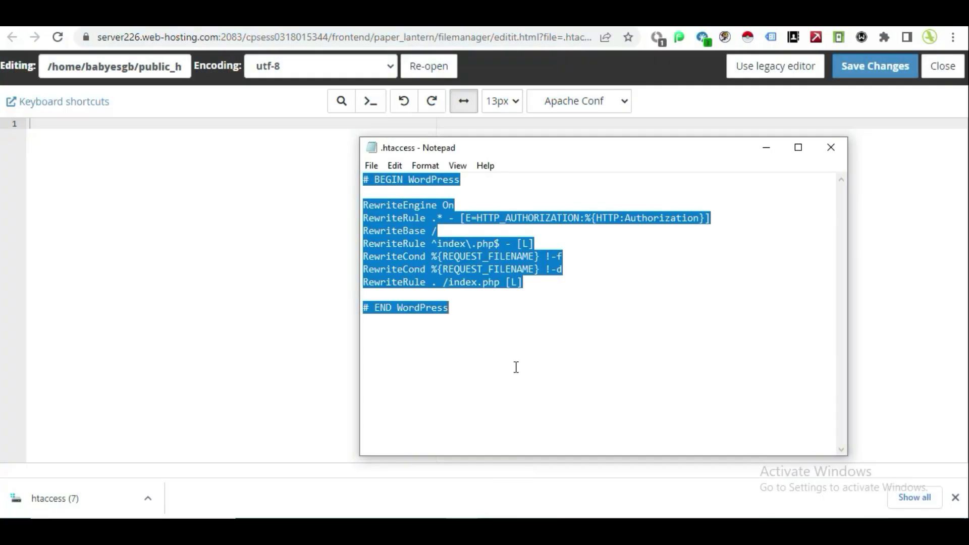
left_click(766, 148)
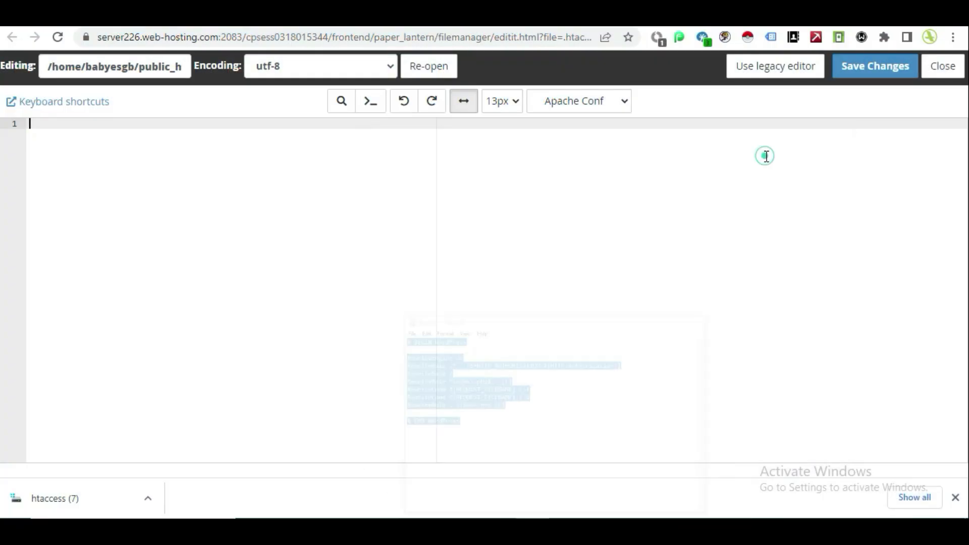
left_click(85, 196)
type("# BEGIN WordPress  RewriteEngine On RewriteRule .* - [E=HTTP_AUTHORIZATION:%{HTTP:Authorization}] RewriteBase / RewriteRule ^index\\.php$ - [L] RewriteCond %{REQUEST_FILENAME} !-f RewriteCond %{REQUEST_FILENAME} !-d RewriteRule . /index.php [L]  # END WordPress")
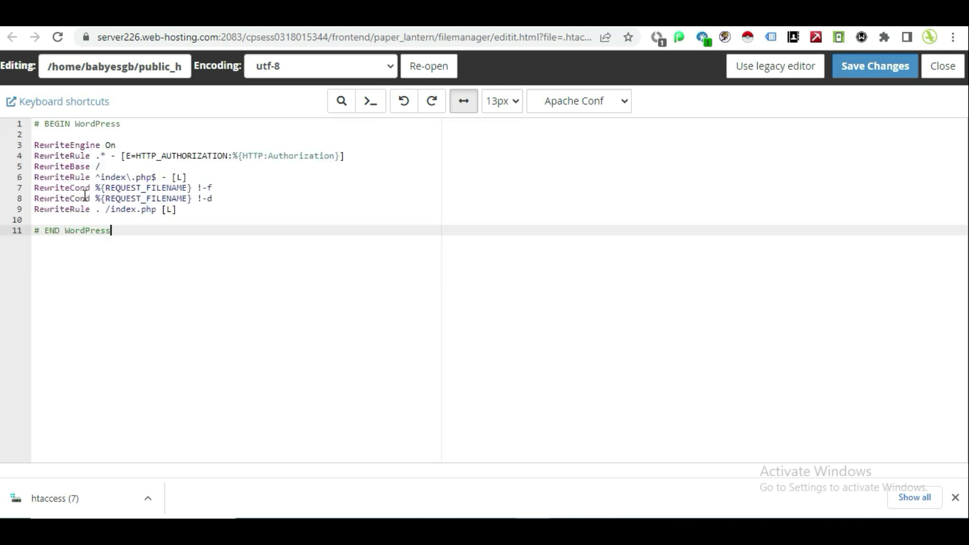
- Save the changes to the .htaccess file, then return to File Manager and reload the page
left_click(876, 71)
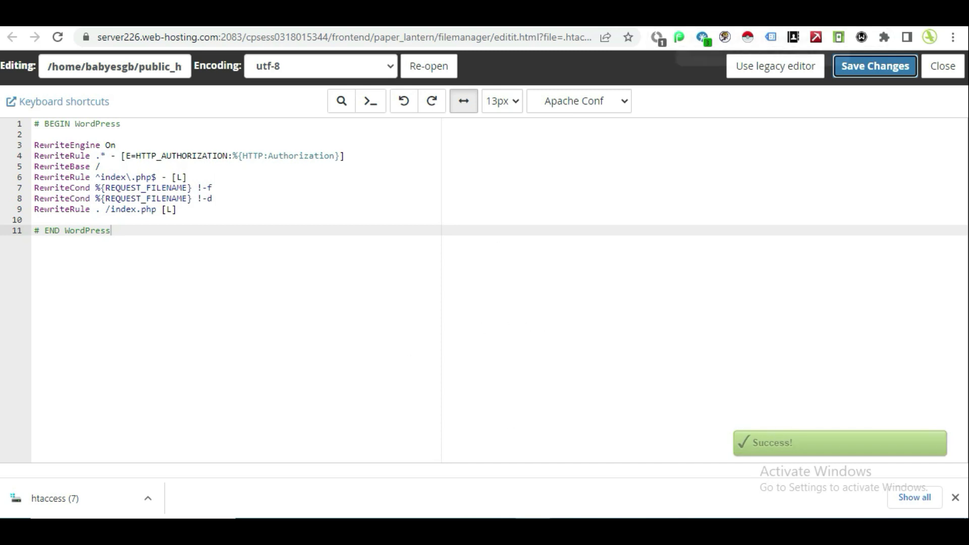
left_click(674, 21)
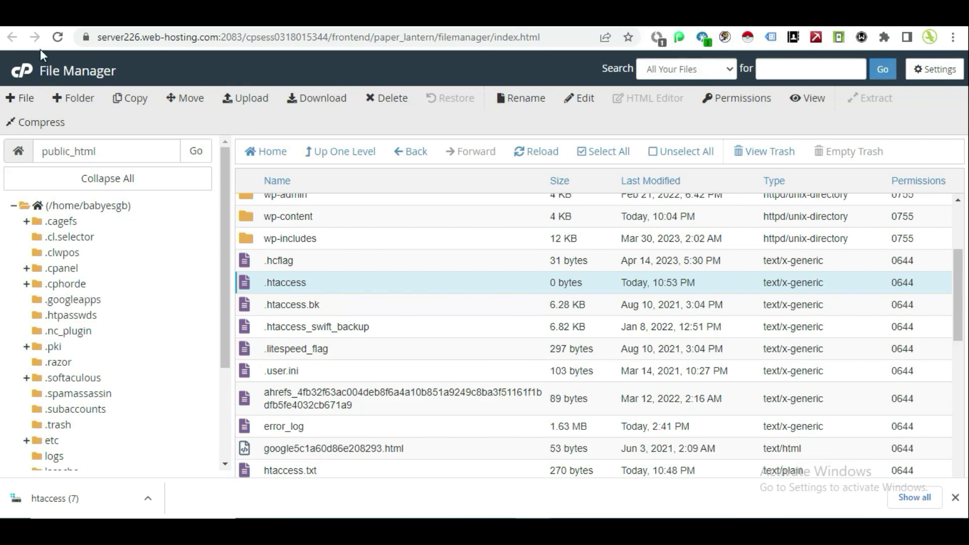
left_click(56, 38)
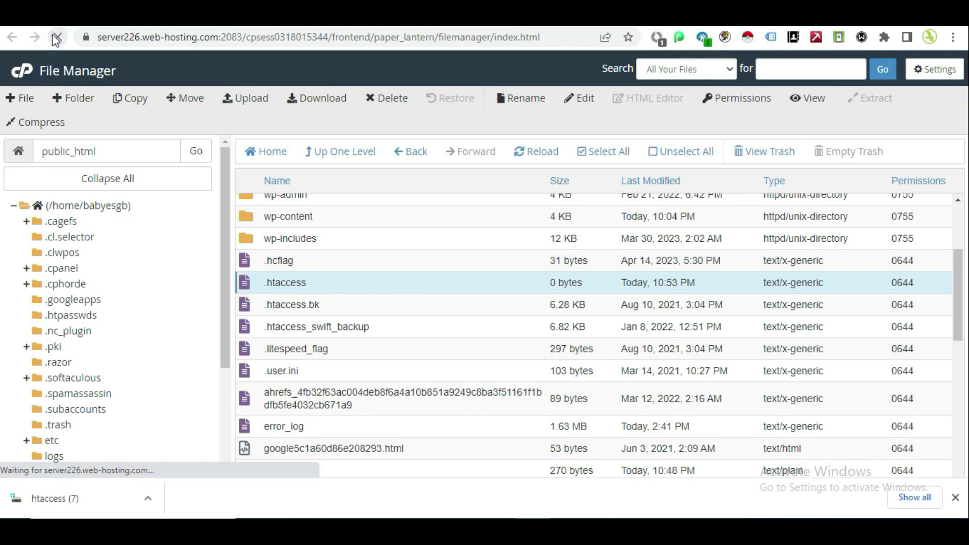